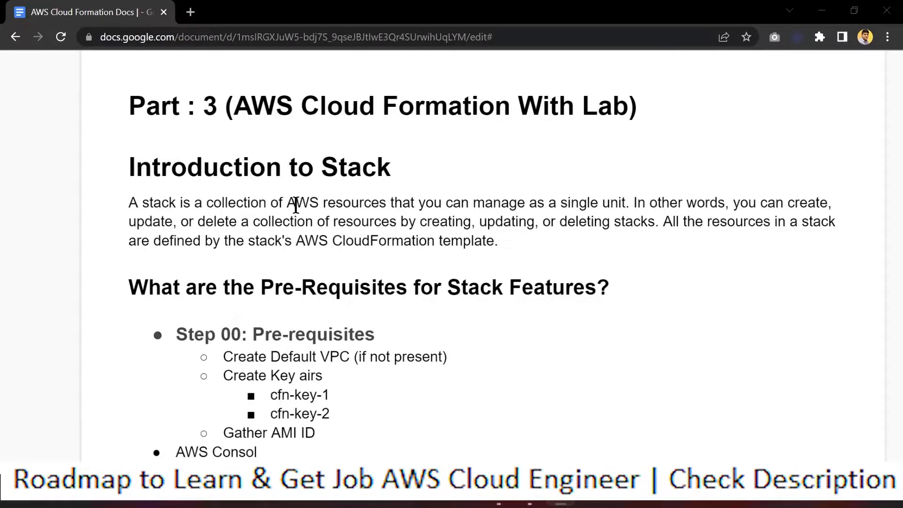
Step: Read the document's introduction to stacks and the listed prerequisites for the default VPC, key pairs and AMI ID
{"action": "left_click_drag", "start_coordinate": [328, 204], "coordinate": [630, 200]}
{"action": "left_click", "coordinate": [630, 201]}
{"action": "scroll", "coordinate": [511, 241], "scroll_direction": "down", "scroll_amount": 3}
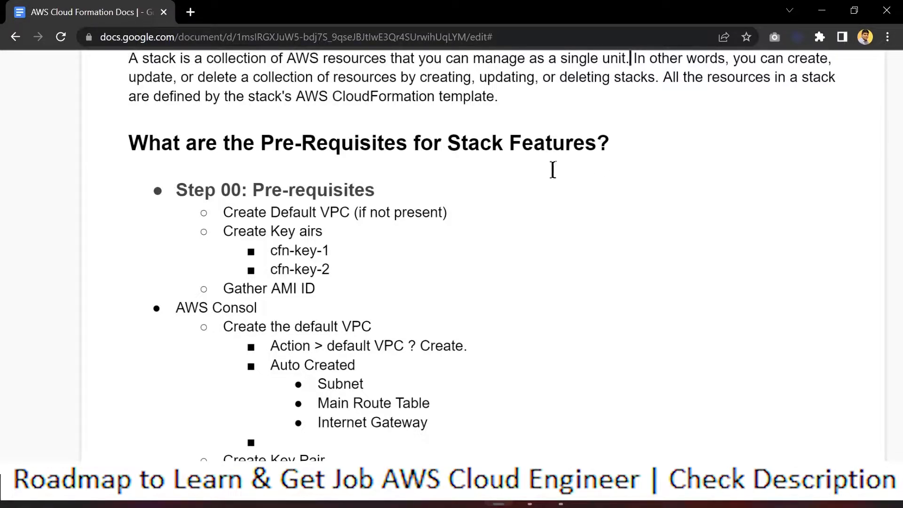
{"action": "scroll", "coordinate": [513, 189], "scroll_direction": "down", "scroll_amount": 2}
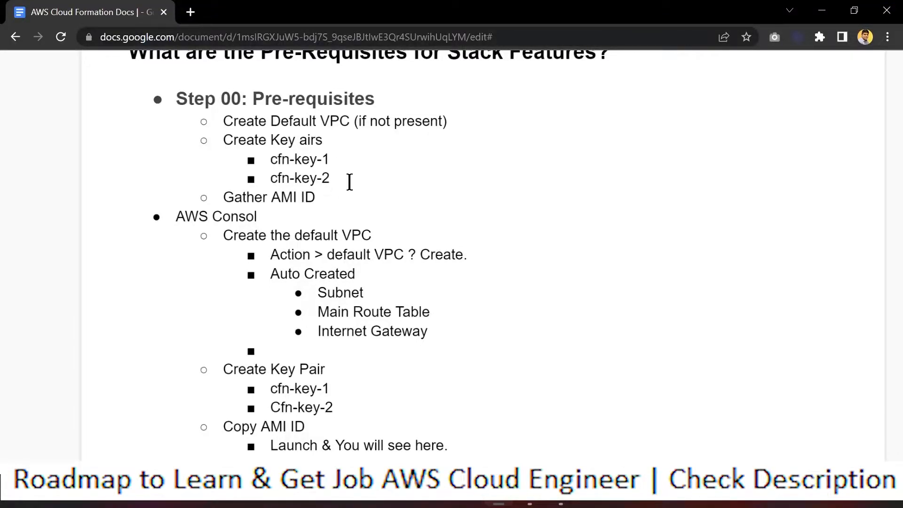
{"action": "scroll", "coordinate": [350, 183], "scroll_direction": "down", "scroll_amount": 1}
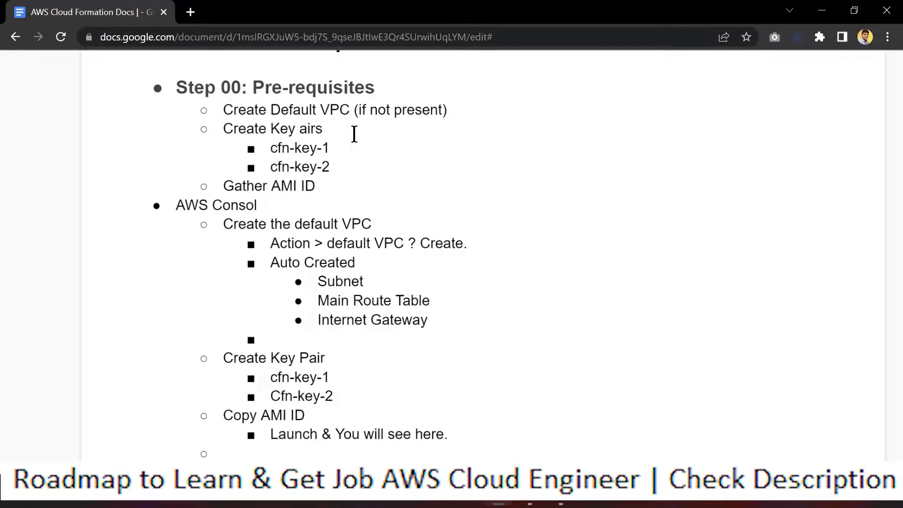
{"action": "scroll", "coordinate": [354, 134], "scroll_direction": "down", "scroll_amount": 1}
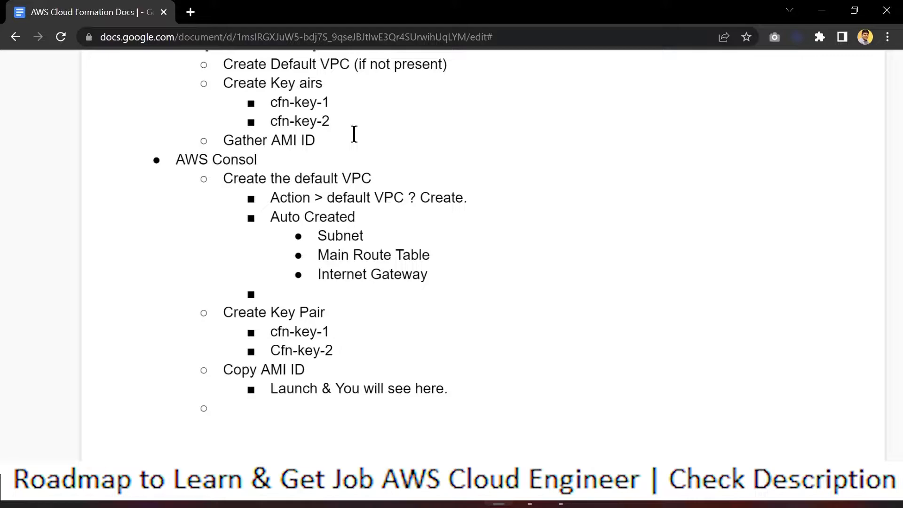
{"action": "scroll", "coordinate": [354, 134], "scroll_direction": "down", "scroll_amount": 1}
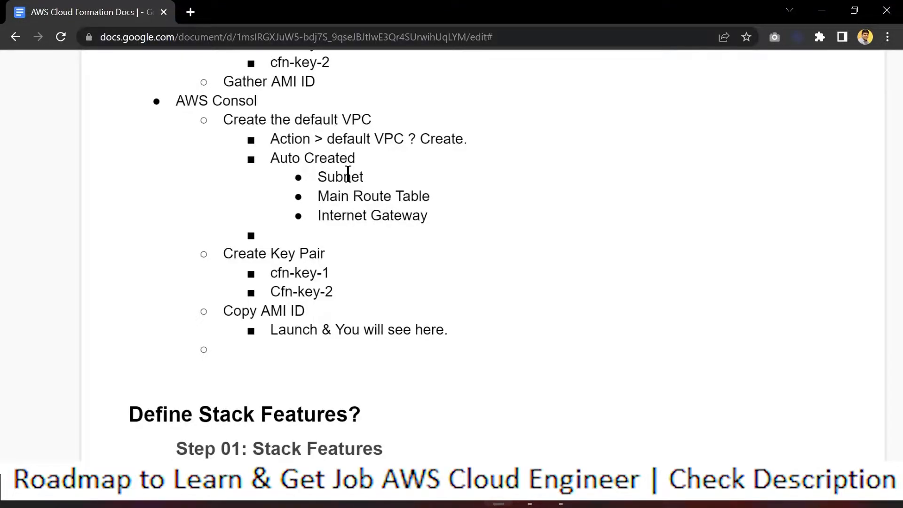
Step: Switch to the AWS console, find the CloudFormation service by searching for "cloudforma", and start creating a stack
{"action": "mouse_move", "coordinate": [529, 502]}
{"action": "key", "text": "alt+Tab"}
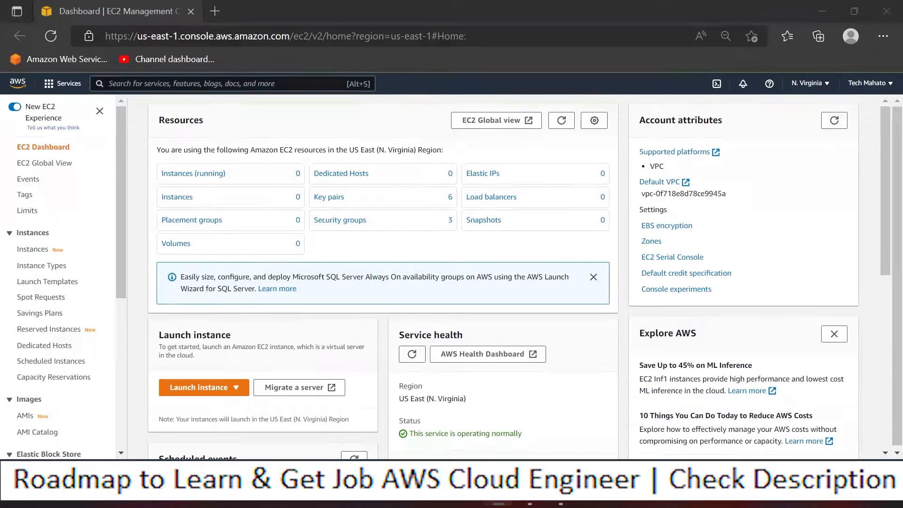
{"action": "left_click", "coordinate": [126, 83]}
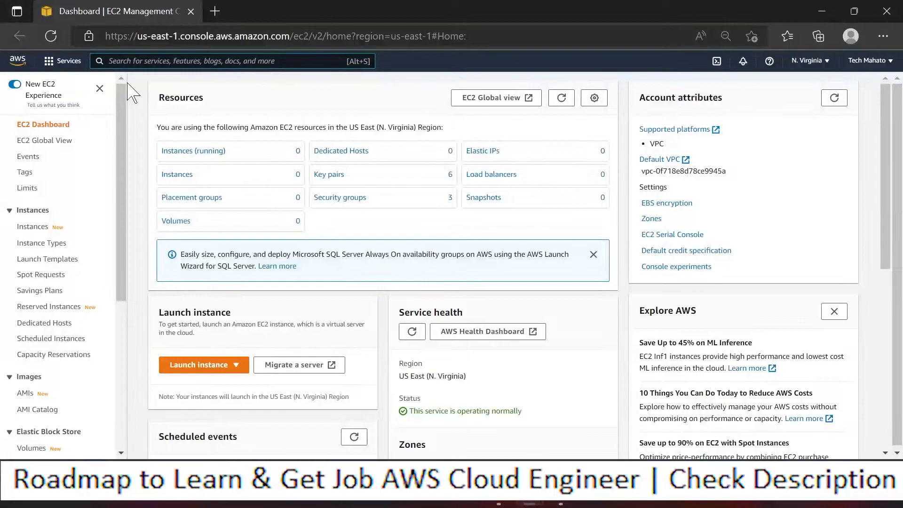
{"action": "type", "text": "cloud"}
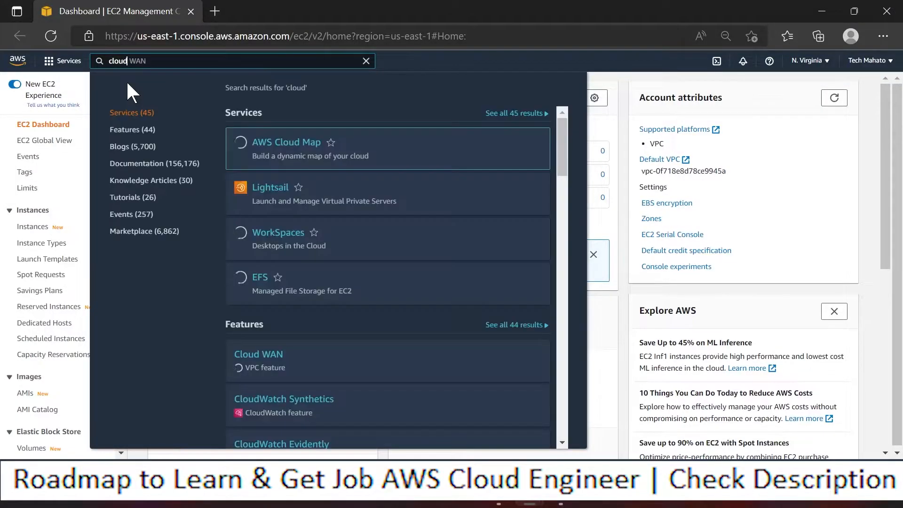
{"action": "type", "text": "forma"}
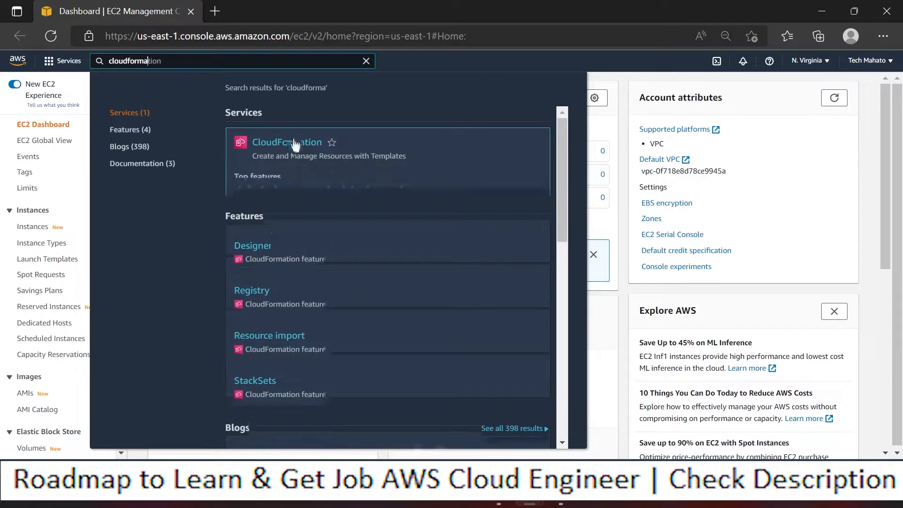
{"action": "left_click", "coordinate": [294, 144]}
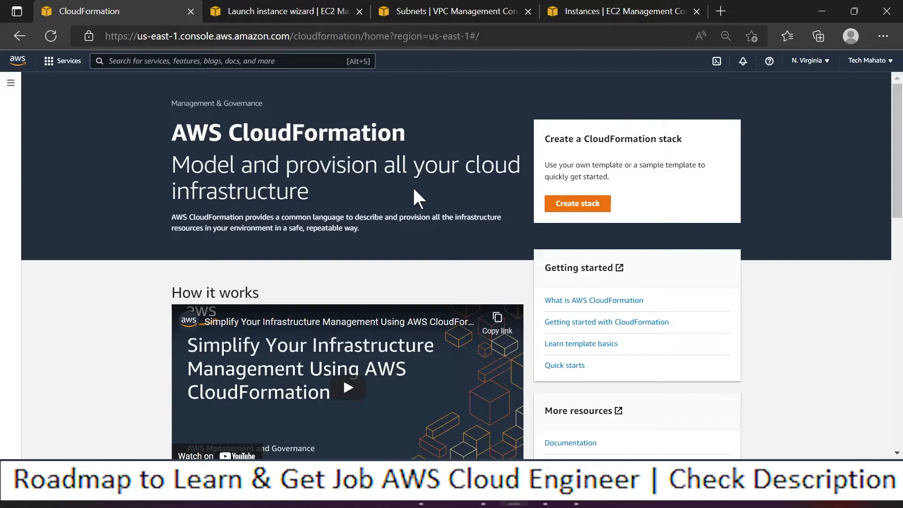
{"action": "left_click", "coordinate": [594, 207]}
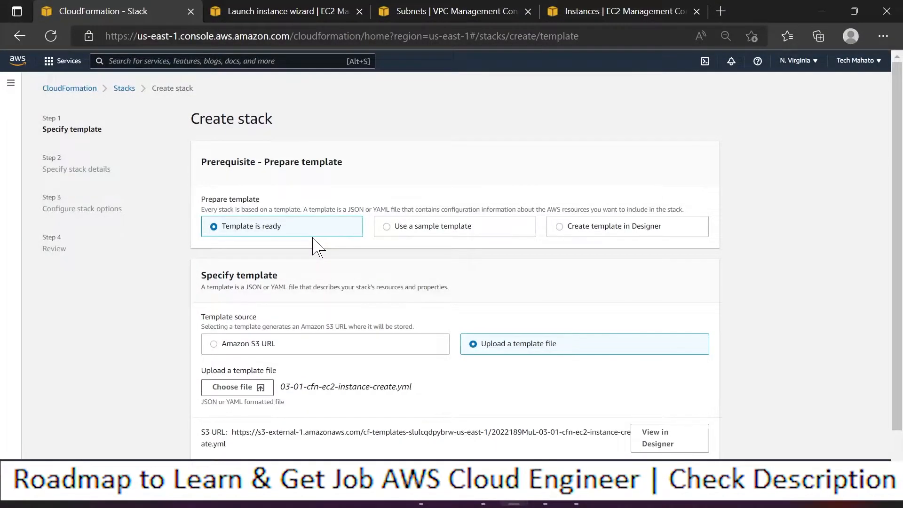
Step: Compare the sample template and Designer options for preparing the template, and return to Template is ready
{"action": "left_click", "coordinate": [389, 231]}
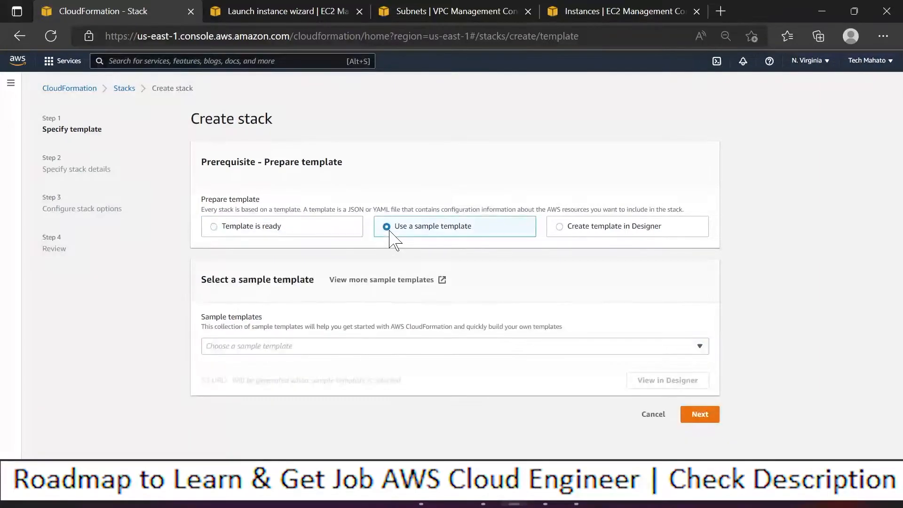
{"action": "left_click", "coordinate": [571, 230]}
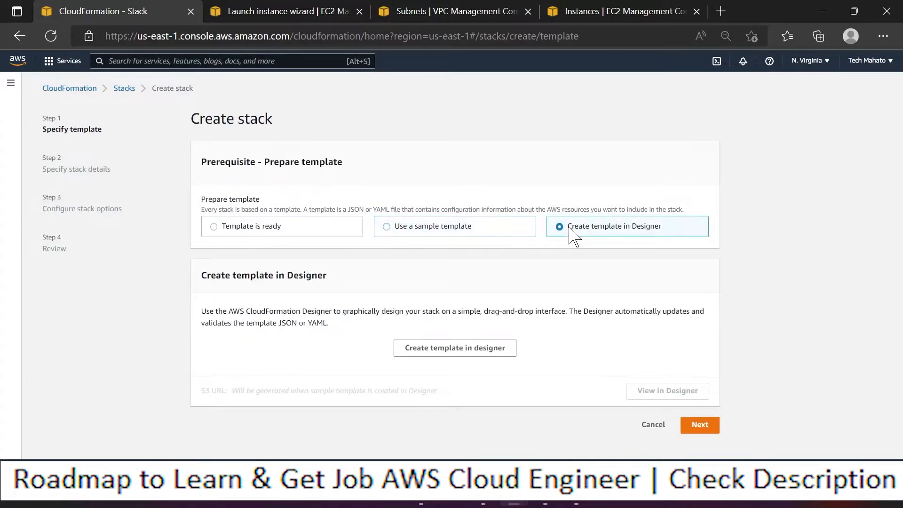
{"action": "left_click", "coordinate": [300, 228]}
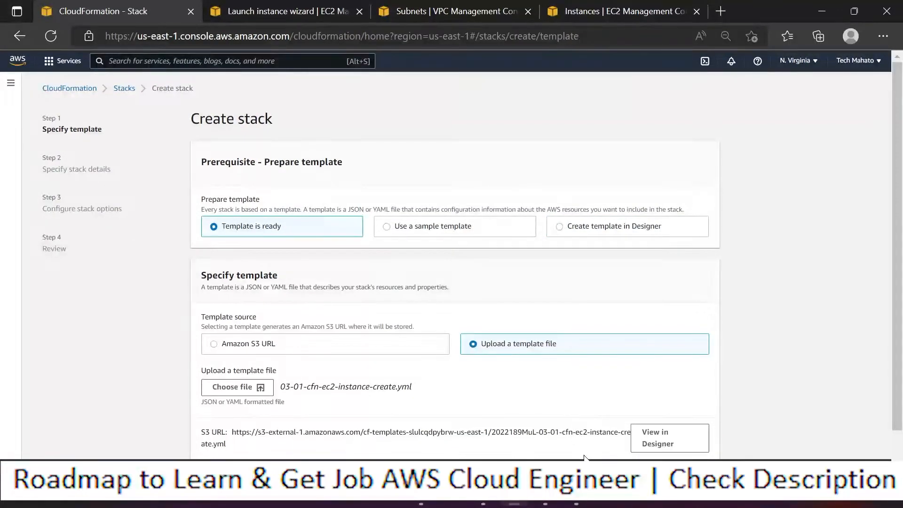
Step: Switch to Visual Studio Code and review the DevEC2Instance resource and its type in 1_launch_EC2.yml
{"action": "left_click", "coordinate": [576, 504]}
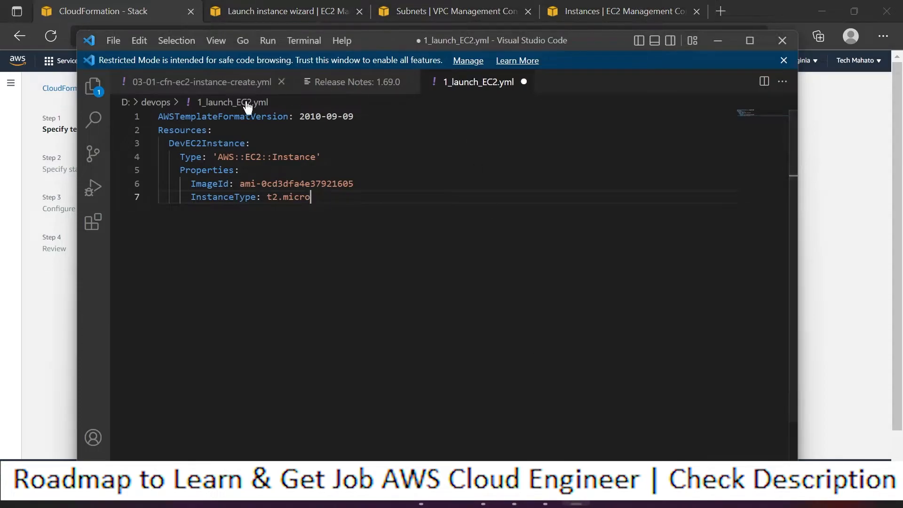
{"action": "left_click_drag", "start_coordinate": [311, 196], "coordinate": [157, 115]}
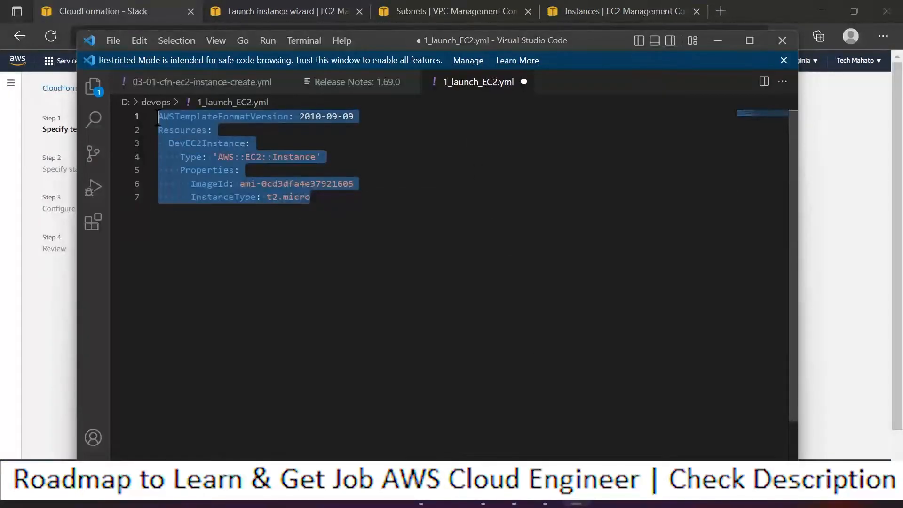
{"action": "left_click", "coordinate": [253, 135]}
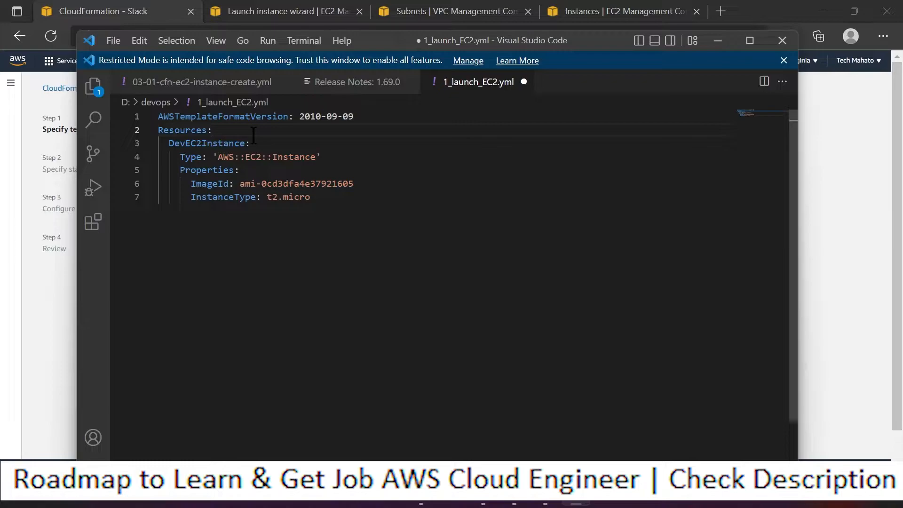
{"action": "left_click_drag", "start_coordinate": [254, 143], "coordinate": [145, 141]}
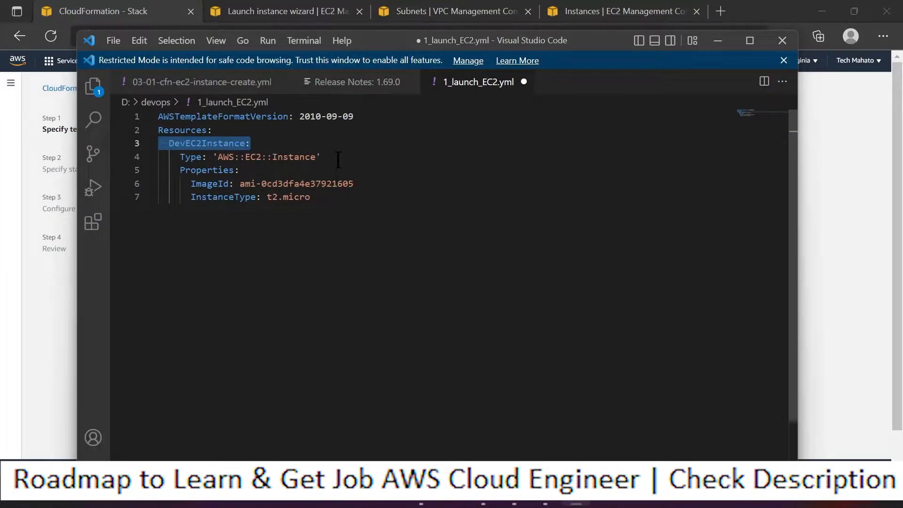
{"action": "left_click_drag", "start_coordinate": [327, 160], "coordinate": [175, 160]}
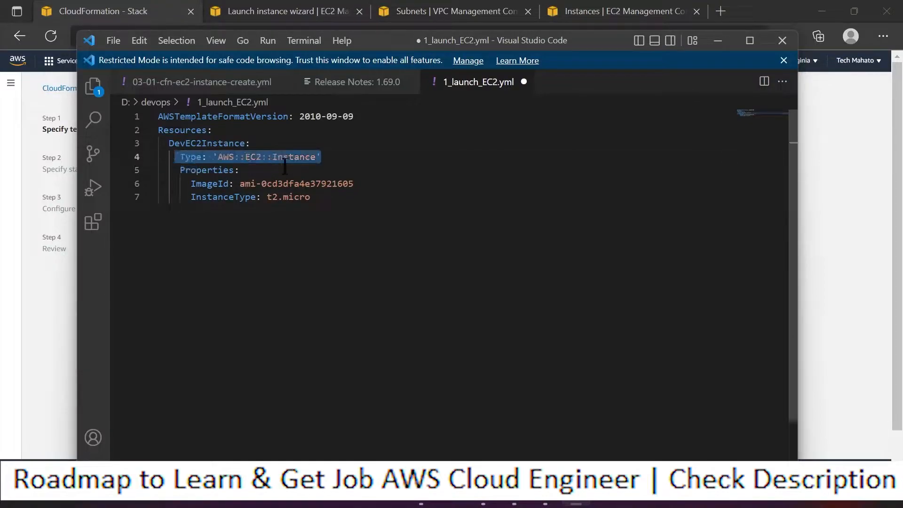
Step: Set ImageId in 1_launch_EC2.yml to ami-0cff7528ff583bf9a, copied from the Amazon Linux 2 Kernel 5.10 x86 image in the launch wizard, and save the file
{"action": "left_click_drag", "start_coordinate": [375, 184], "coordinate": [240, 184]}
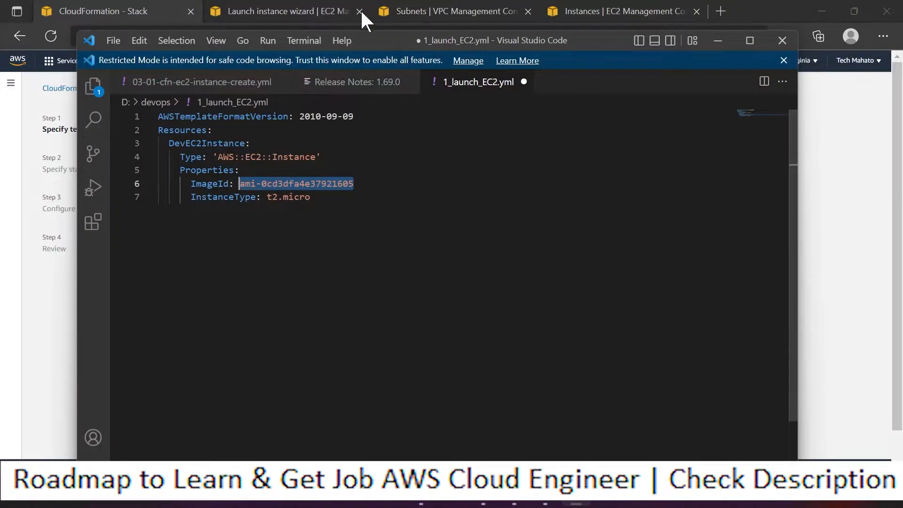
{"action": "left_click", "coordinate": [259, 10]}
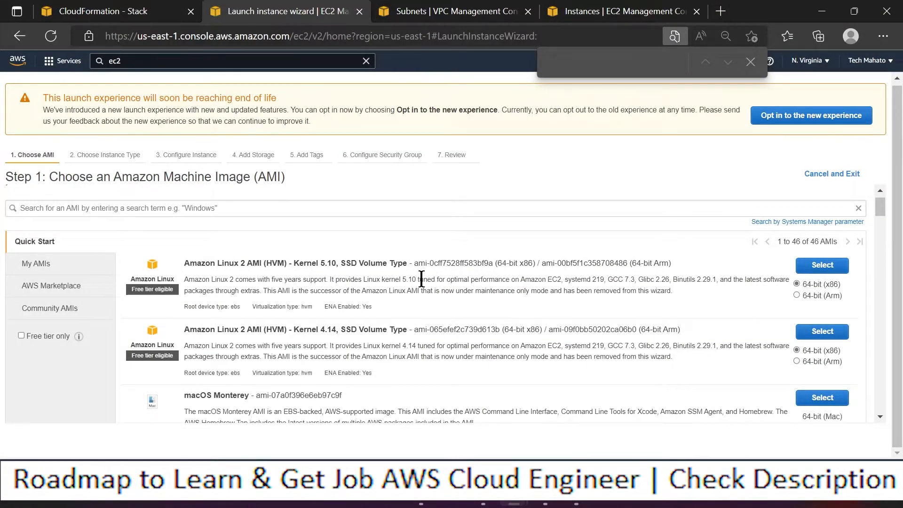
{"action": "left_click_drag", "start_coordinate": [414, 262], "coordinate": [493, 262]}
{"action": "key", "text": "ctrl+c"}
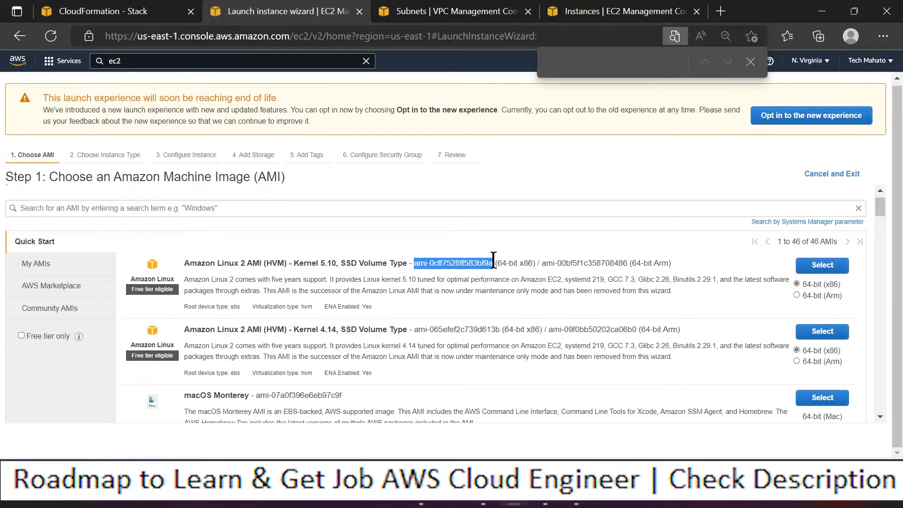
{"action": "left_click", "coordinate": [617, 10]}
{"action": "mouse_move", "coordinate": [525, 502]}
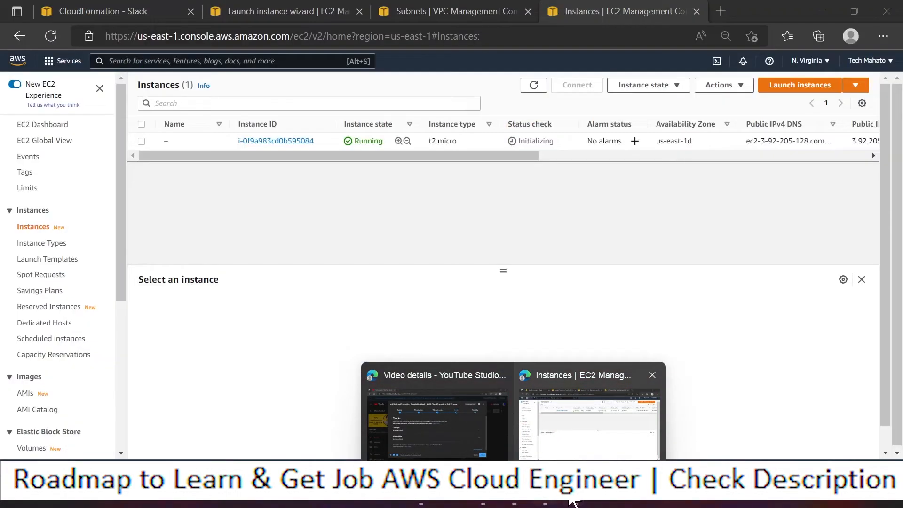
{"action": "left_click", "coordinate": [573, 504]}
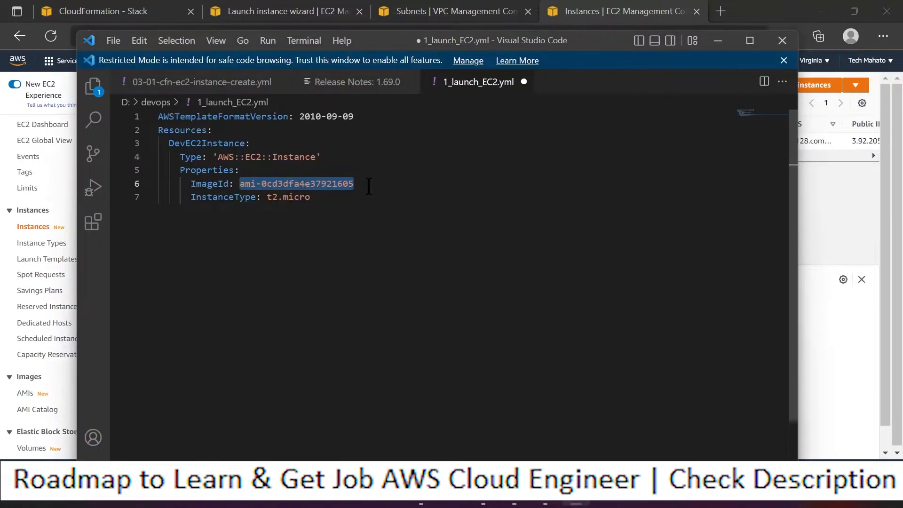
{"action": "key", "text": "ctrl+v"}
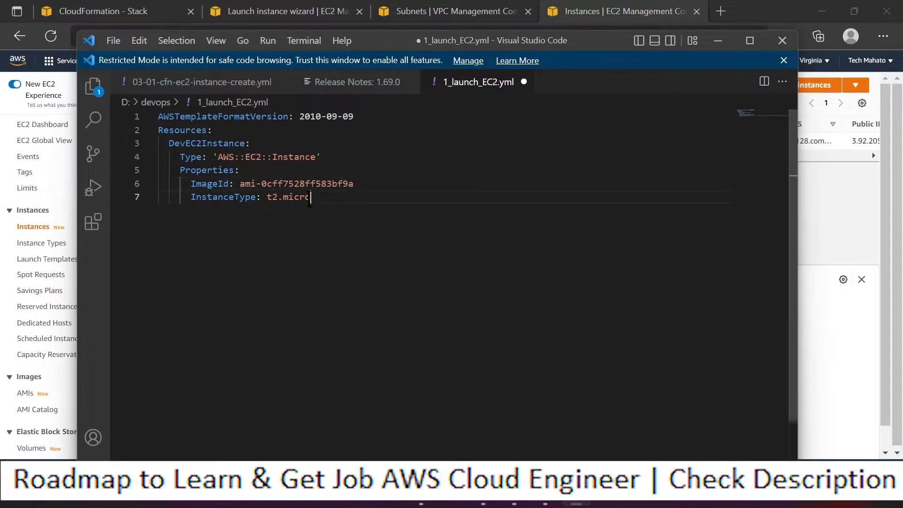
{"action": "left_click_drag", "start_coordinate": [310, 198], "coordinate": [267, 200]}
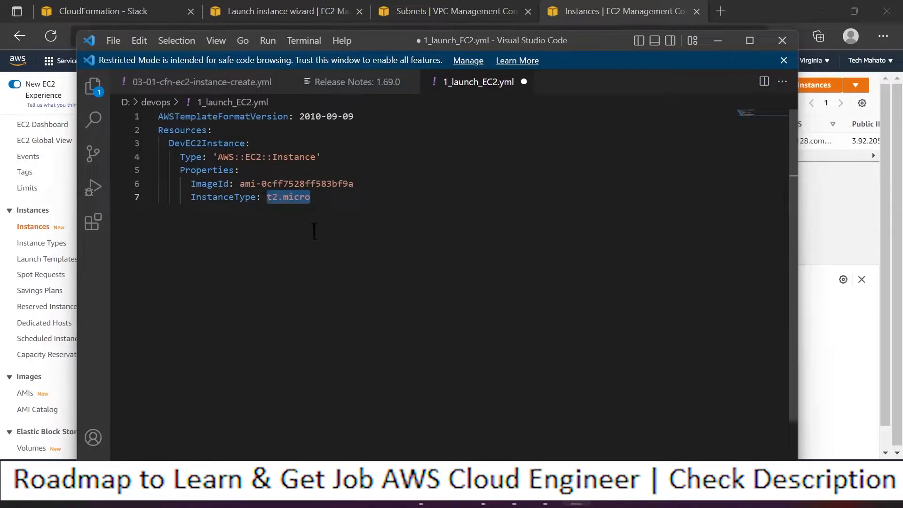
{"action": "key", "text": "ctrl+s"}
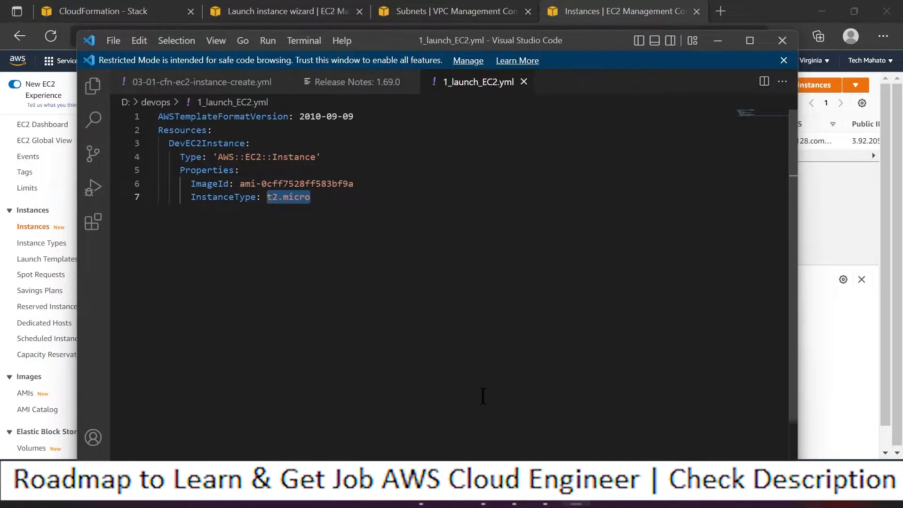
Step: Return to the Create stack page in the browser and check the file upload and Amazon S3 URL template sources
{"action": "left_click", "coordinate": [512, 502]}
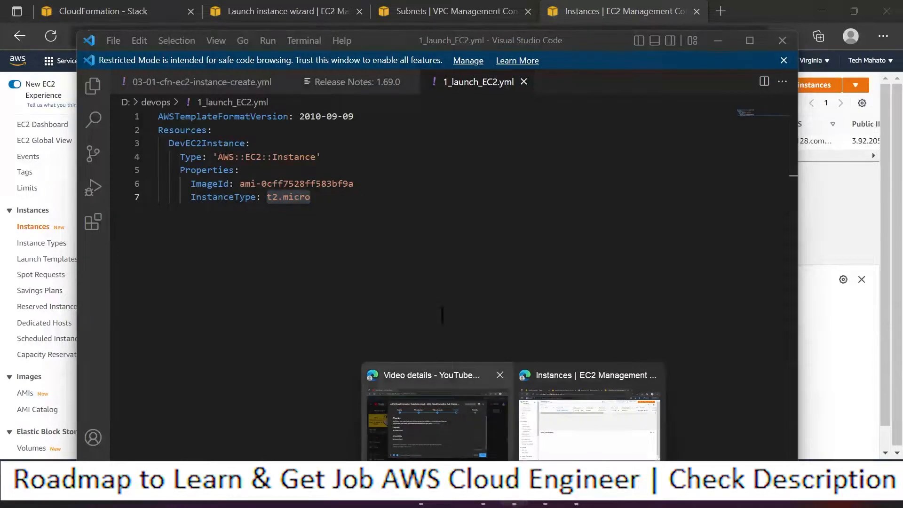
{"action": "left_click", "coordinate": [125, 12]}
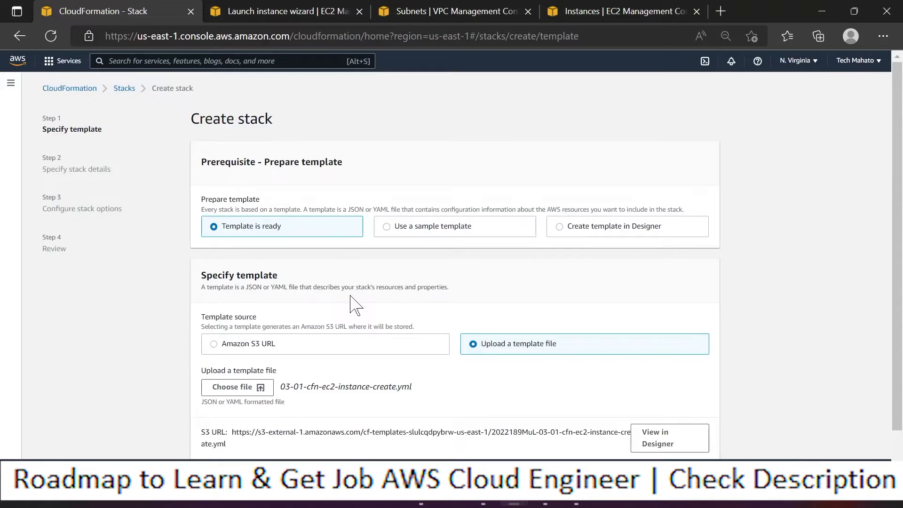
{"action": "scroll", "coordinate": [355, 305], "scroll_direction": "down", "scroll_amount": 2}
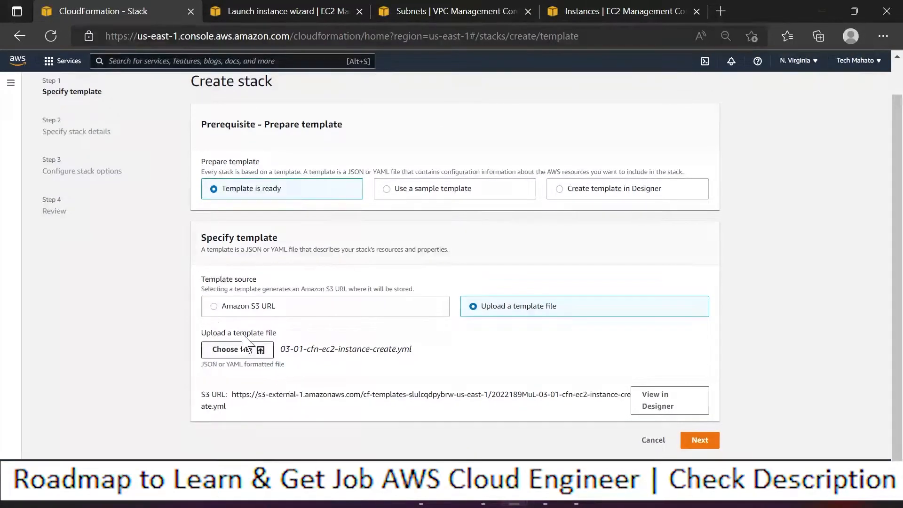
{"action": "left_click", "coordinate": [229, 350]}
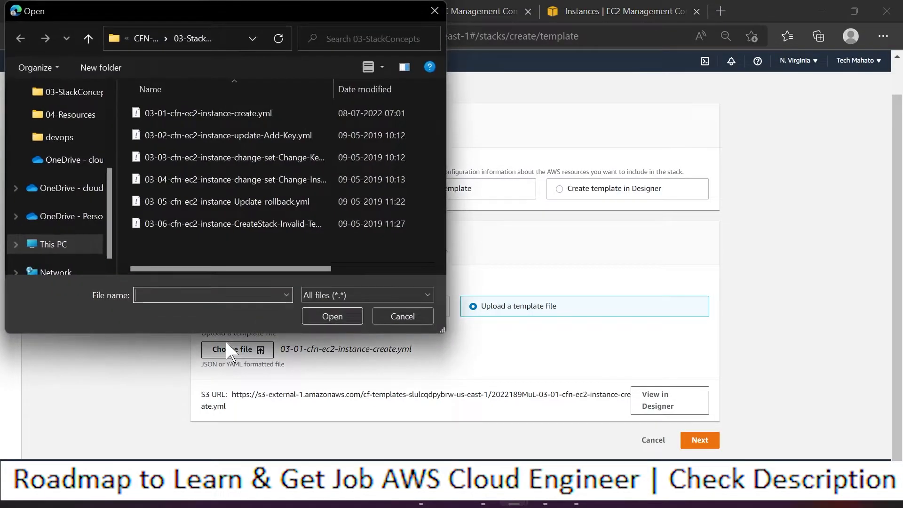
{"action": "left_click", "coordinate": [379, 316]}
{"action": "left_click", "coordinate": [240, 305]}
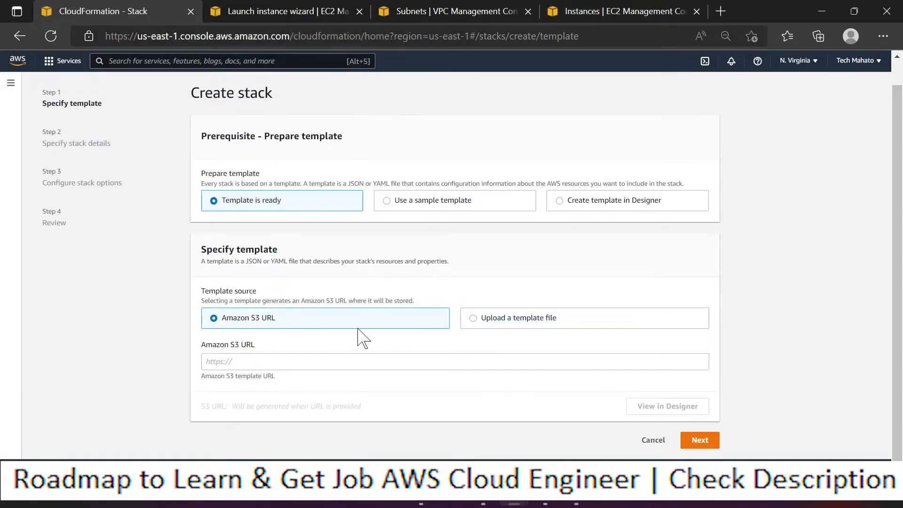
{"action": "left_click", "coordinate": [247, 363]}
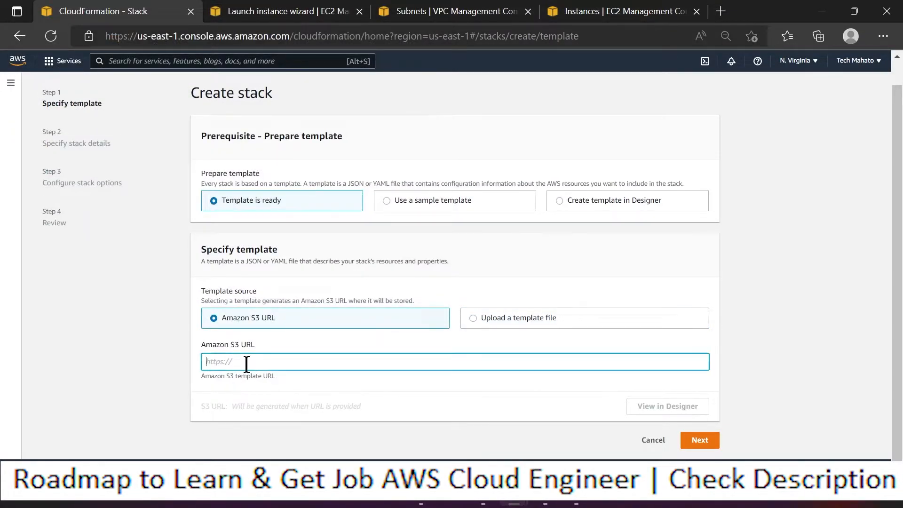
Step: Upload 1_launch_EC2.yml from the devops folder as the stack's template file and continue to the stack details
{"action": "left_click", "coordinate": [474, 320]}
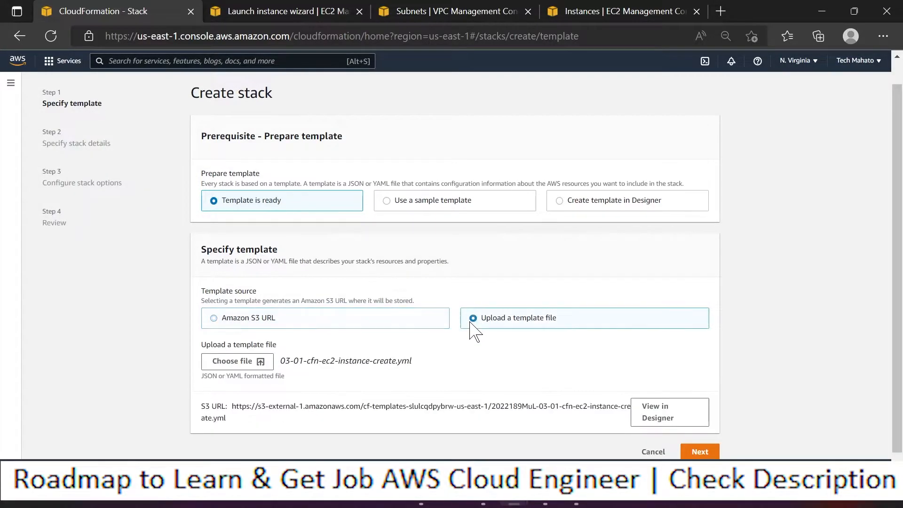
{"action": "left_click", "coordinate": [226, 365]}
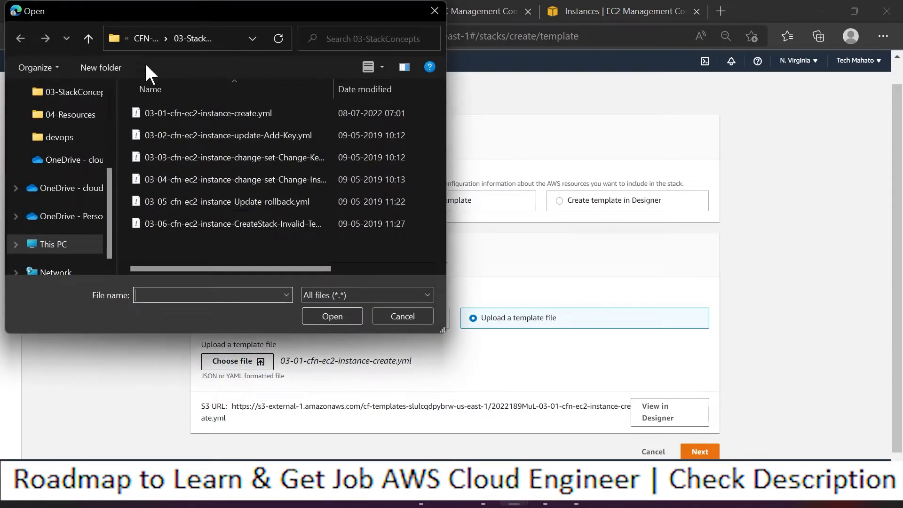
{"action": "left_click", "coordinate": [143, 38]}
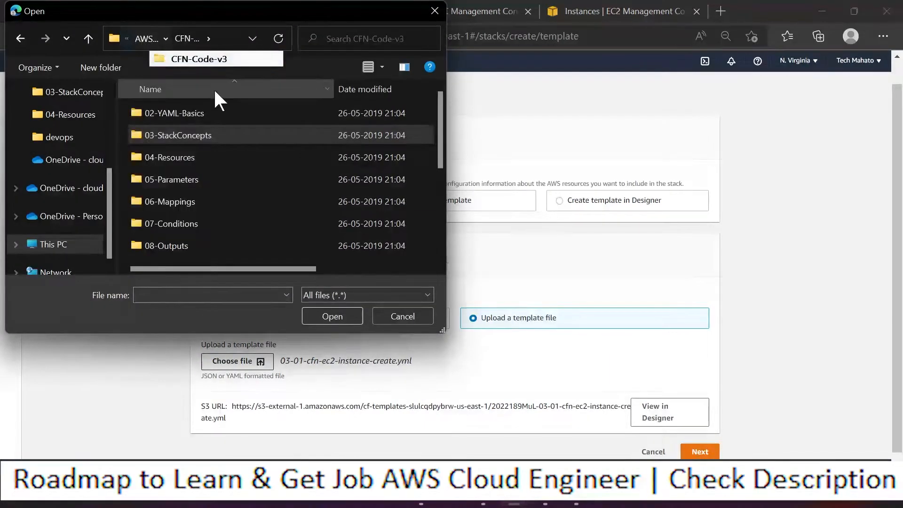
{"action": "left_click", "coordinate": [149, 38]}
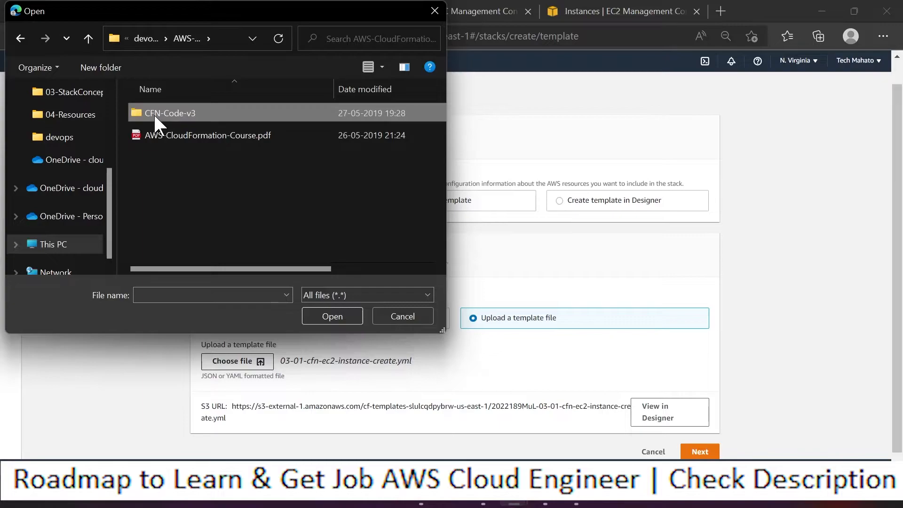
{"action": "left_click", "coordinate": [146, 40]}
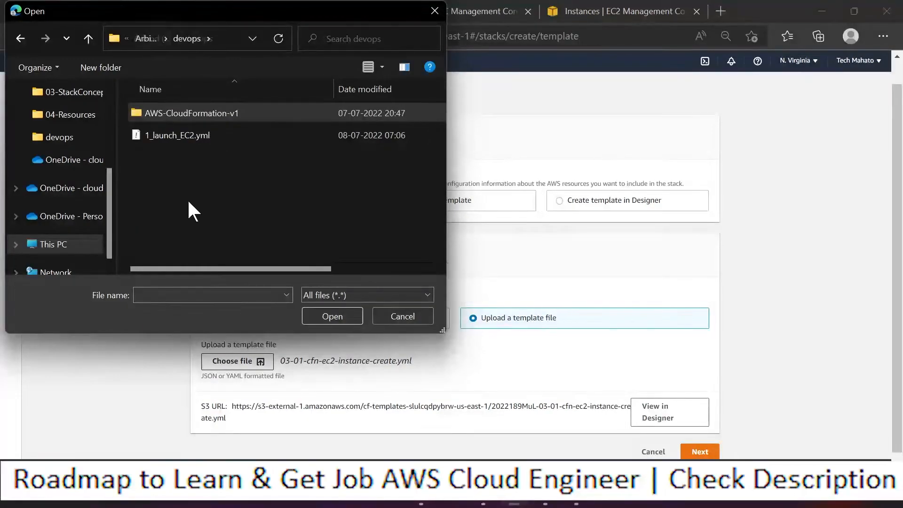
{"action": "left_click", "coordinate": [157, 133]}
{"action": "left_click", "coordinate": [336, 315]}
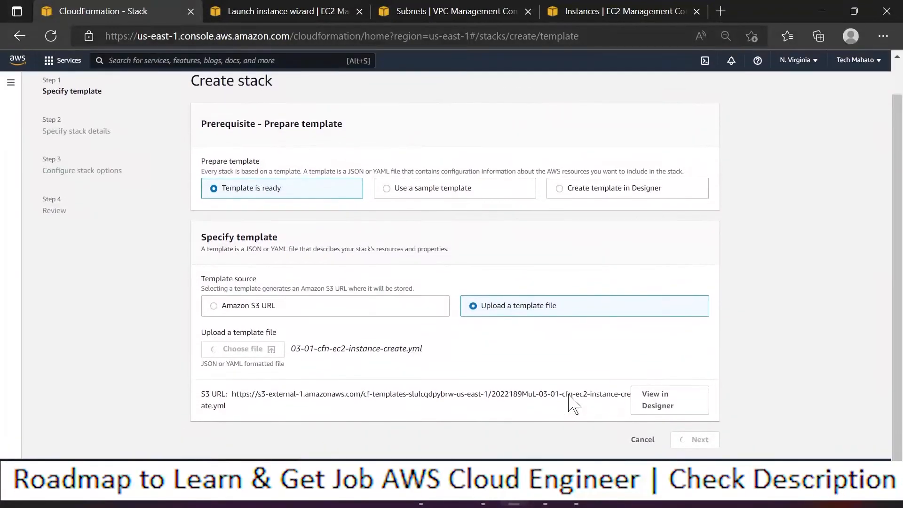
{"action": "left_click", "coordinate": [700, 440]}
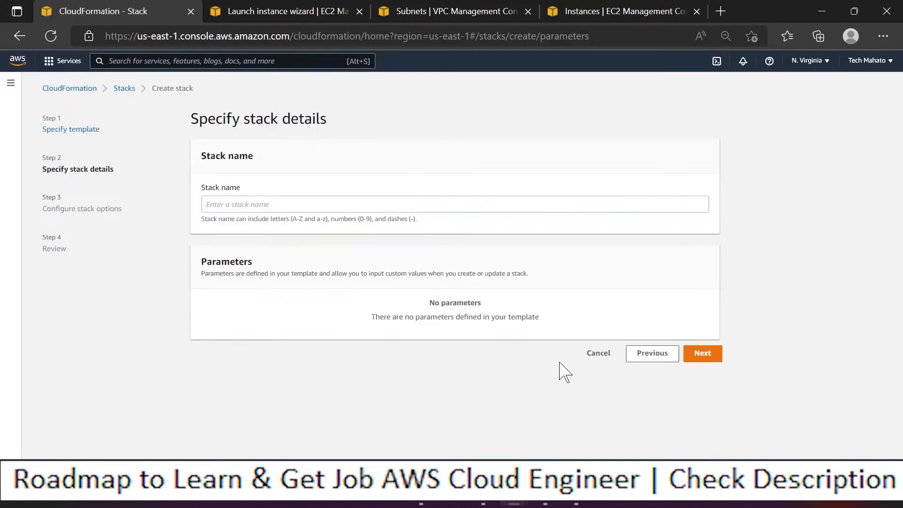
Step: Name the stack stack-1 and continue to the stack options
{"action": "left_click", "coordinate": [253, 205]}
{"action": "type", "text": "de"}
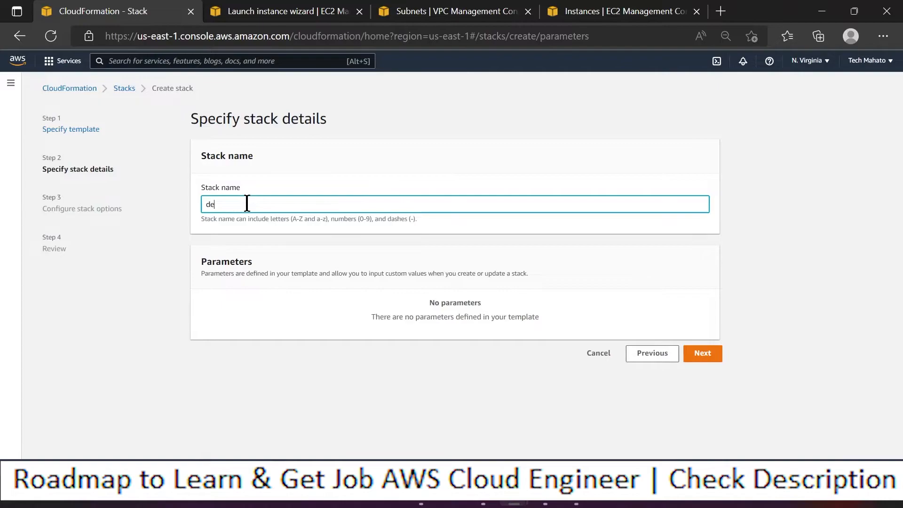
{"action": "key", "text": "BackSpace"}
{"action": "key", "text": "BackSpace"}
{"action": "type", "text": "stack-1"}
{"action": "left_click", "coordinate": [707, 357]}
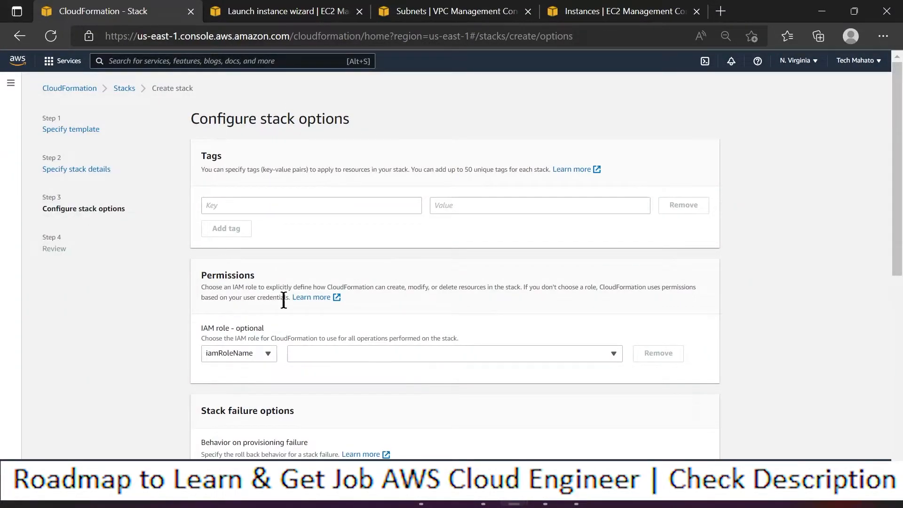
Step: Keep the default stack options, review the summary of stack-1 and create the stack
{"action": "scroll", "coordinate": [369, 303], "scroll_direction": "down", "scroll_amount": 8}
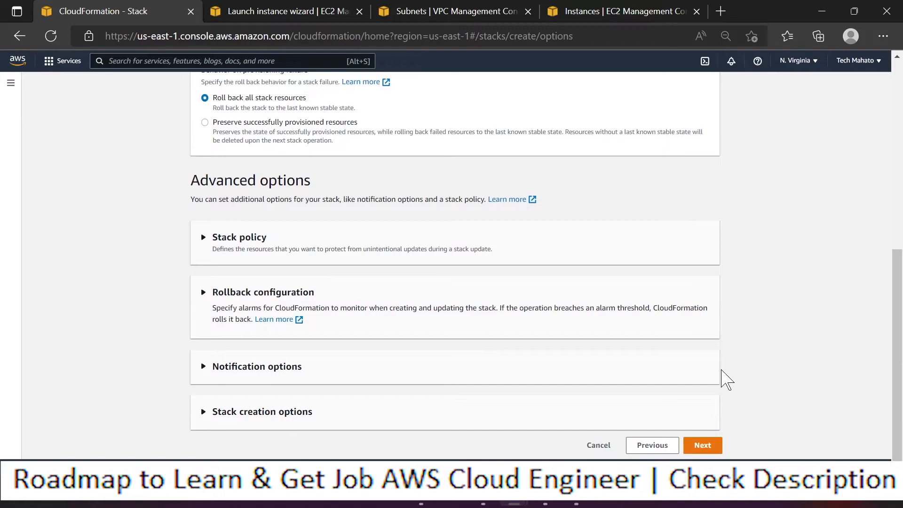
{"action": "left_click", "coordinate": [702, 445]}
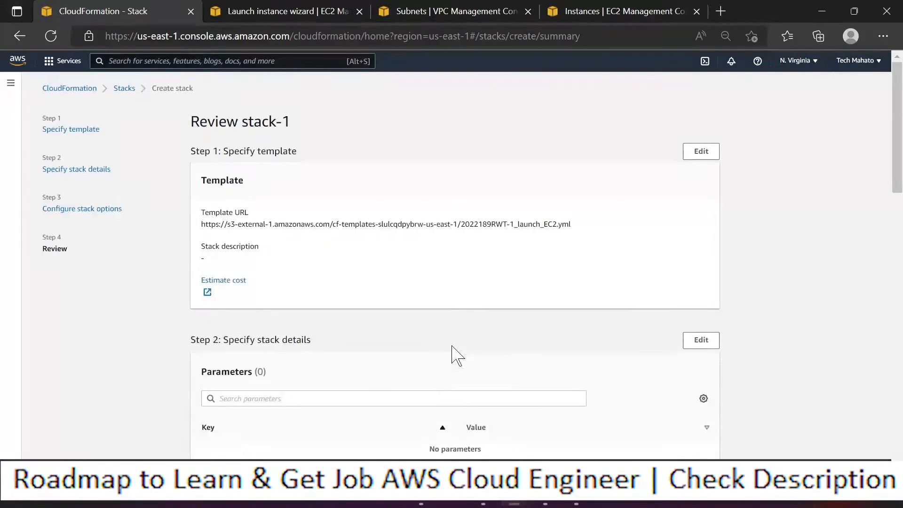
{"action": "scroll", "coordinate": [452, 354], "scroll_direction": "down", "scroll_amount": 6}
{"action": "scroll", "coordinate": [454, 355], "scroll_direction": "down", "scroll_amount": 8}
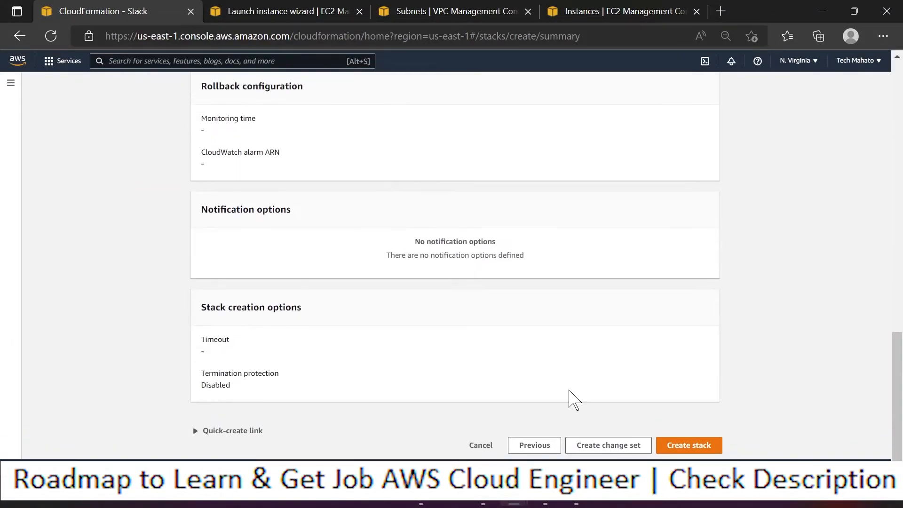
{"action": "left_click", "coordinate": [690, 446]}
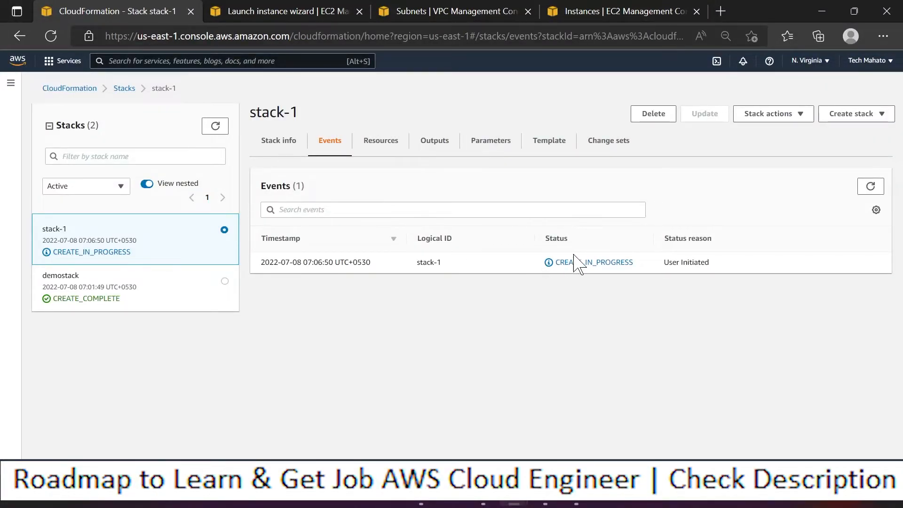
Step: Check the creation status in the events of stack-1 and refresh the event list
{"action": "double_click", "coordinate": [571, 262]}
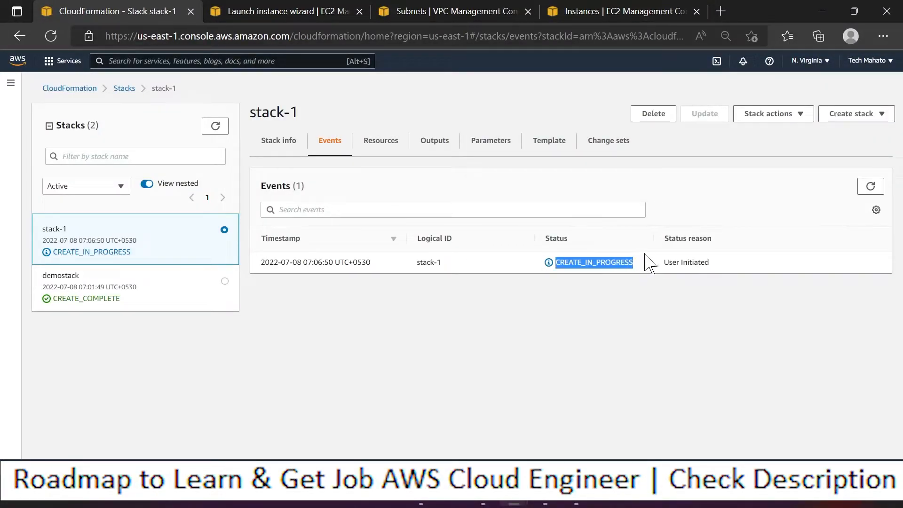
{"action": "left_click", "coordinate": [630, 308]}
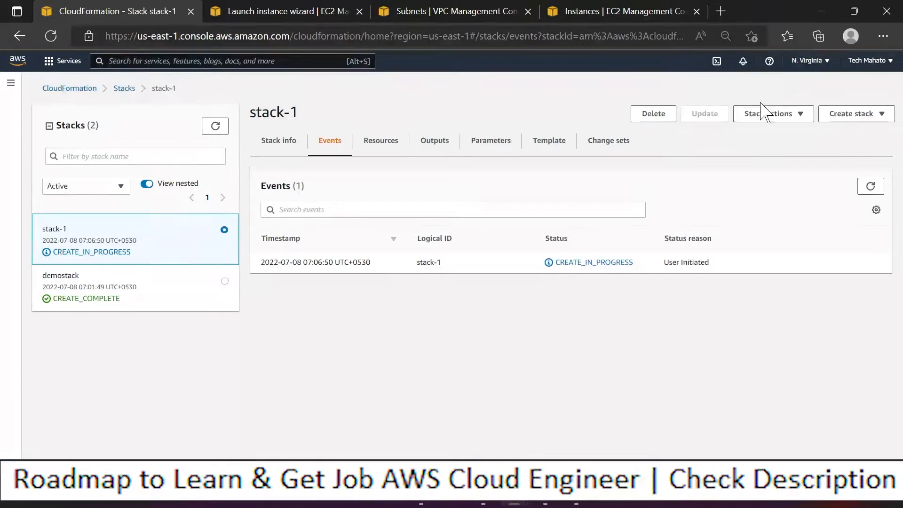
{"action": "left_click", "coordinate": [871, 187]}
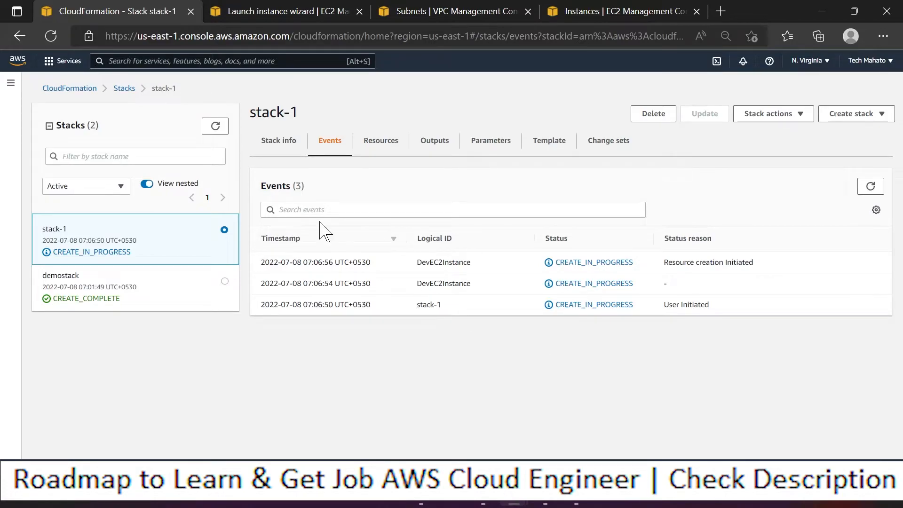
Step: Review the overview information of stack-1 and the DevEC2Instance entries among its events
{"action": "left_click", "coordinate": [284, 148]}
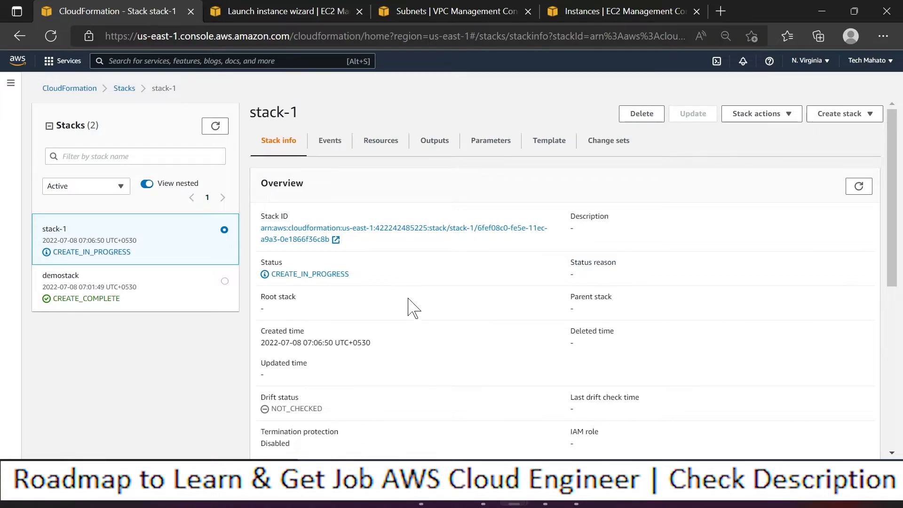
{"action": "scroll", "coordinate": [409, 303], "scroll_direction": "down", "scroll_amount": 5}
{"action": "scroll", "coordinate": [409, 308], "scroll_direction": "down", "scroll_amount": 1}
{"action": "scroll", "coordinate": [409, 306], "scroll_direction": "up", "scroll_amount": 7}
{"action": "left_click", "coordinate": [324, 143]}
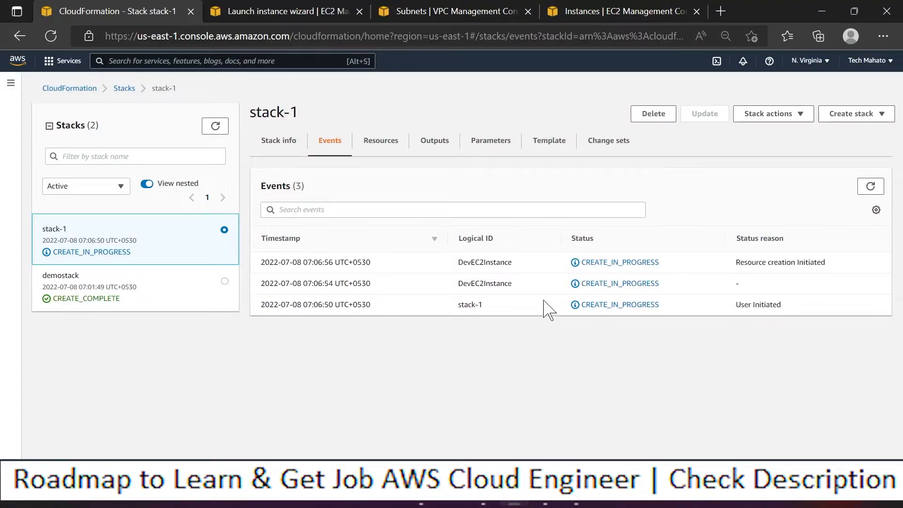
{"action": "triple_click", "coordinate": [502, 262]}
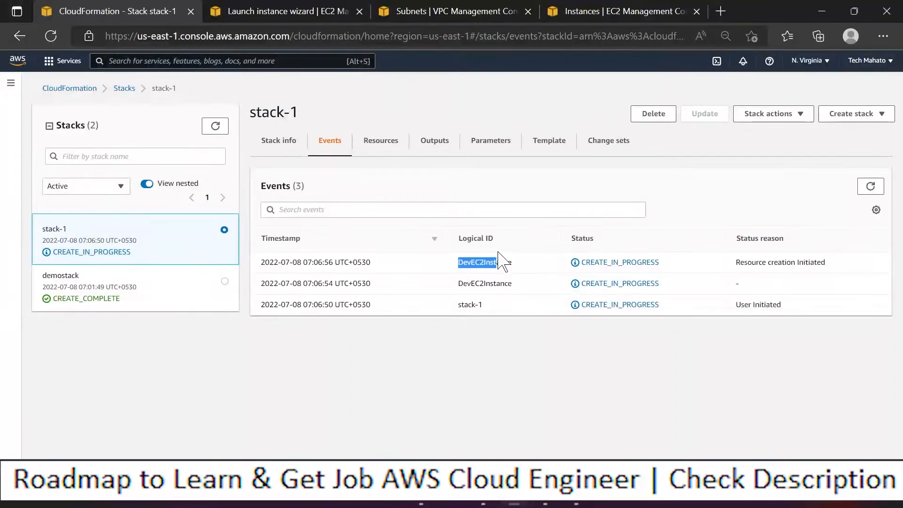
{"action": "left_click", "coordinate": [529, 388]}
Step: Examine the DevEC2Instance resource of stack-1, along with the stack's outputs and parameters
{"action": "left_click", "coordinate": [371, 143]}
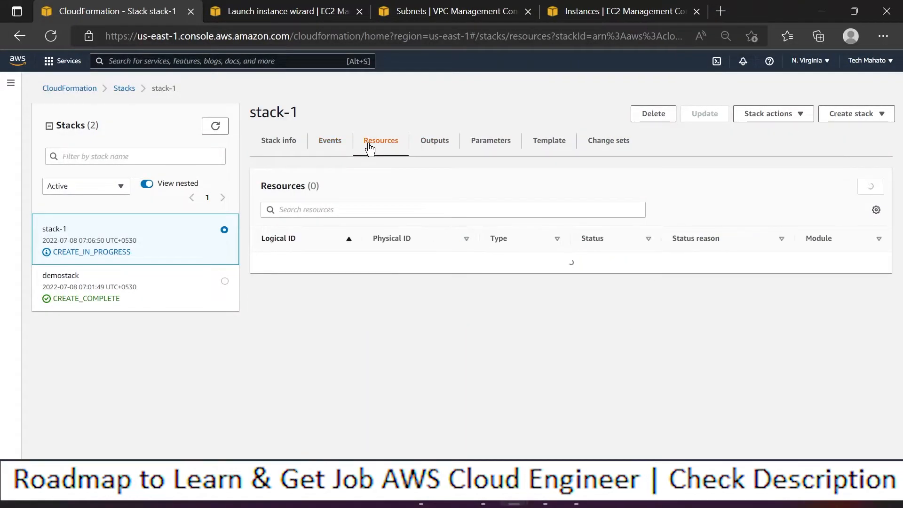
{"action": "left_click_drag", "start_coordinate": [266, 266], "coordinate": [350, 274]}
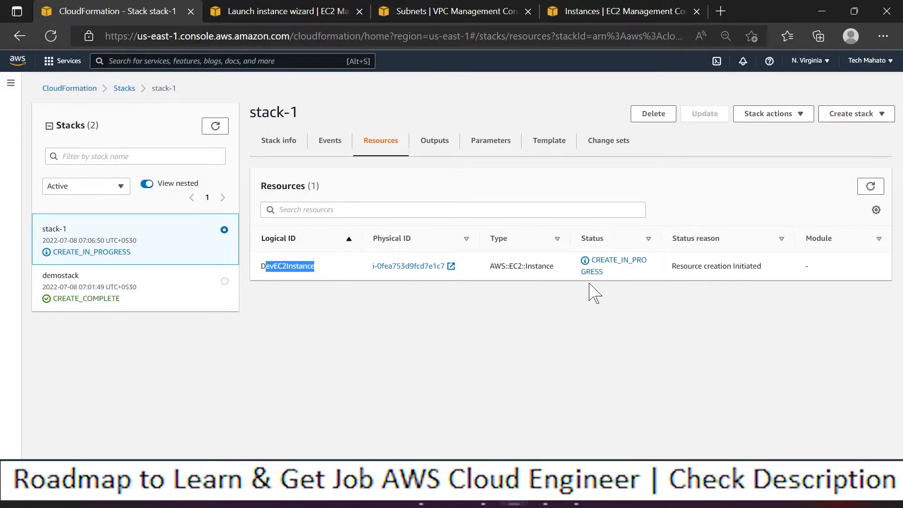
{"action": "left_click", "coordinate": [433, 149]}
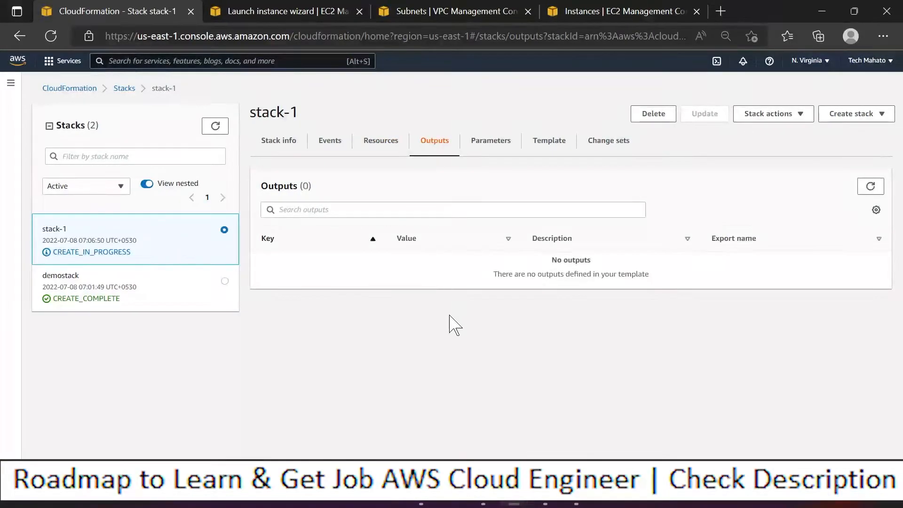
{"action": "left_click", "coordinate": [490, 143]}
Step: Review the template code used by stack-1 and look at its change sets
{"action": "left_click", "coordinate": [549, 151]}
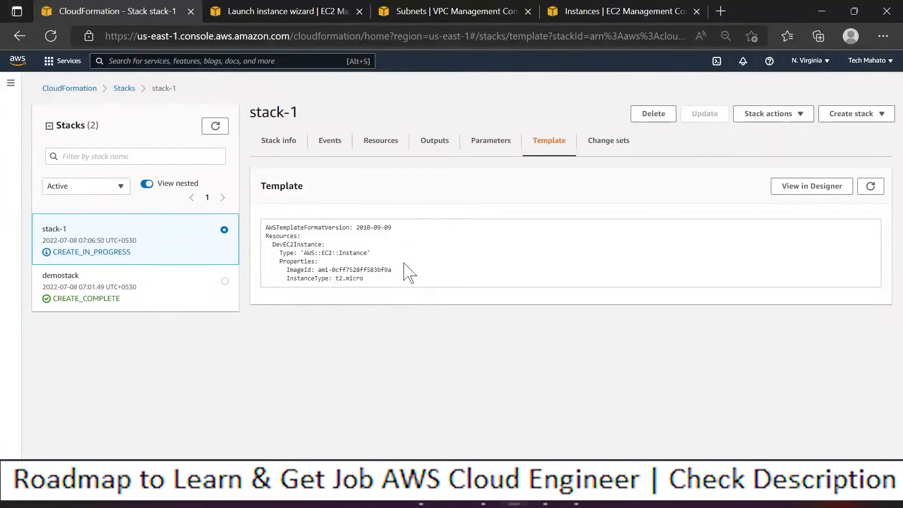
{"action": "left_click_drag", "start_coordinate": [386, 278], "coordinate": [248, 232]}
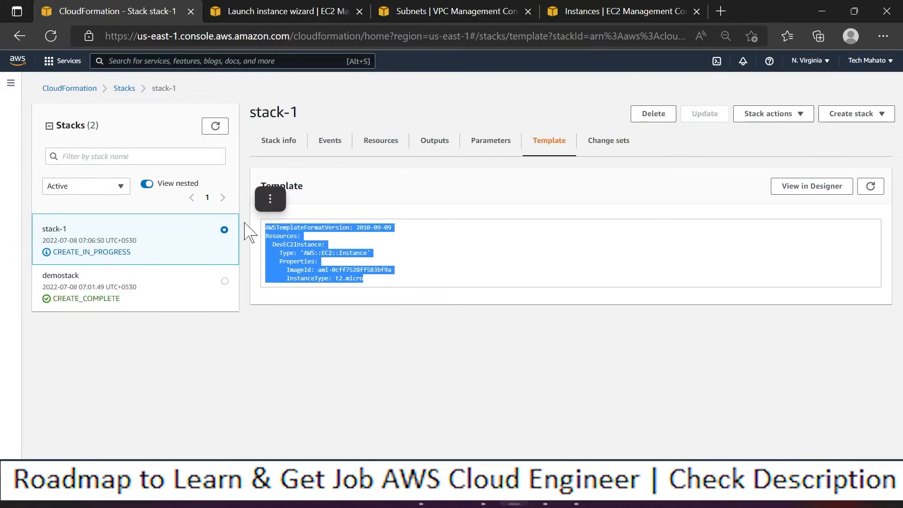
{"action": "left_click", "coordinate": [522, 346]}
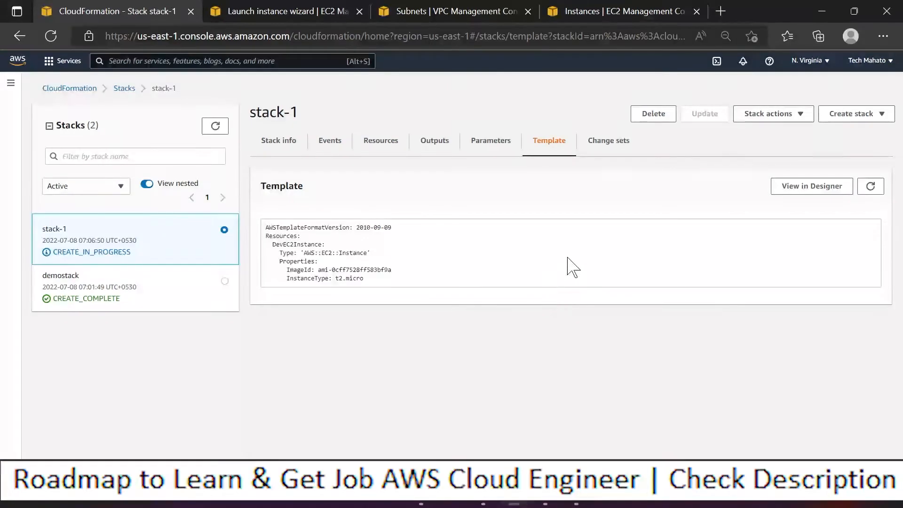
{"action": "left_click", "coordinate": [609, 141]}
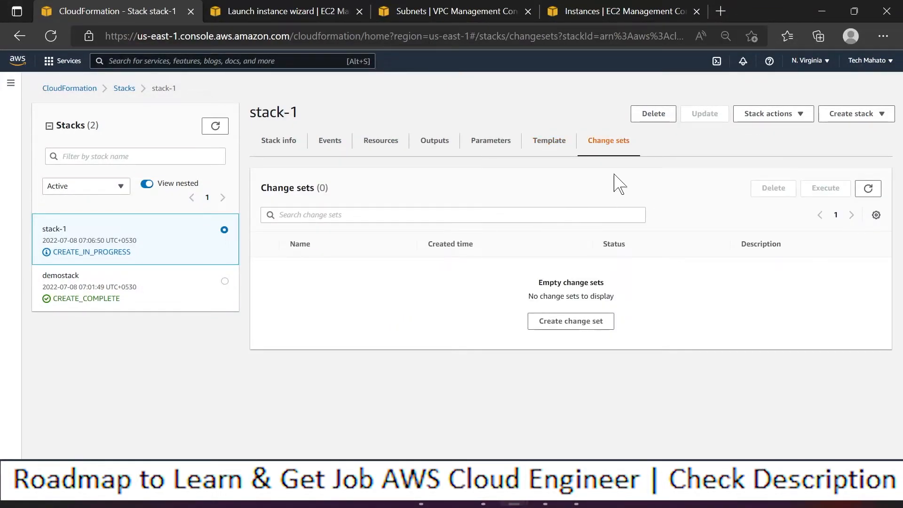
Step: Refresh the overview information of stack-1 and check its creation status
{"action": "left_click", "coordinate": [280, 143]}
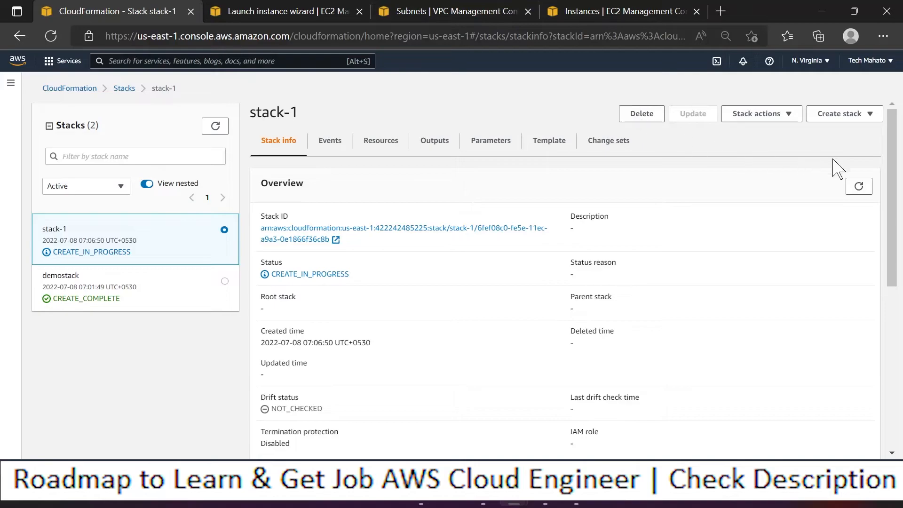
{"action": "left_click", "coordinate": [857, 186]}
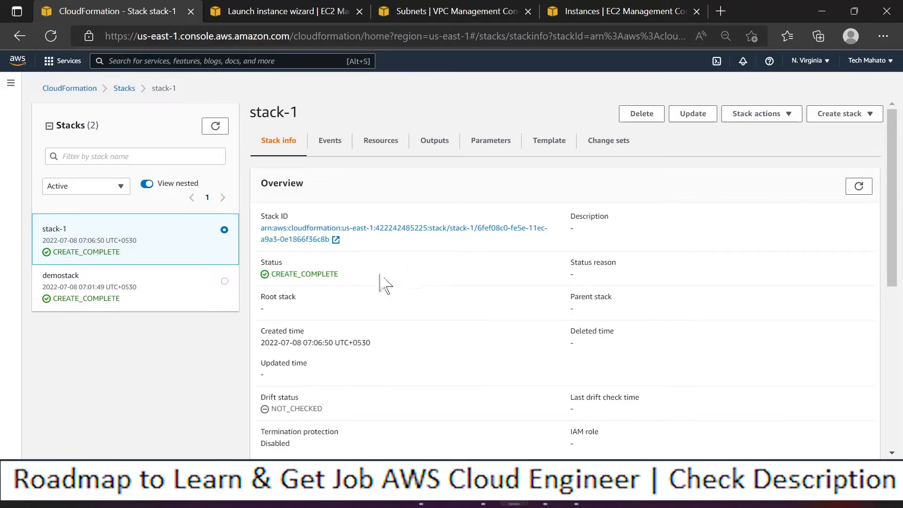
{"action": "double_click", "coordinate": [252, 287]}
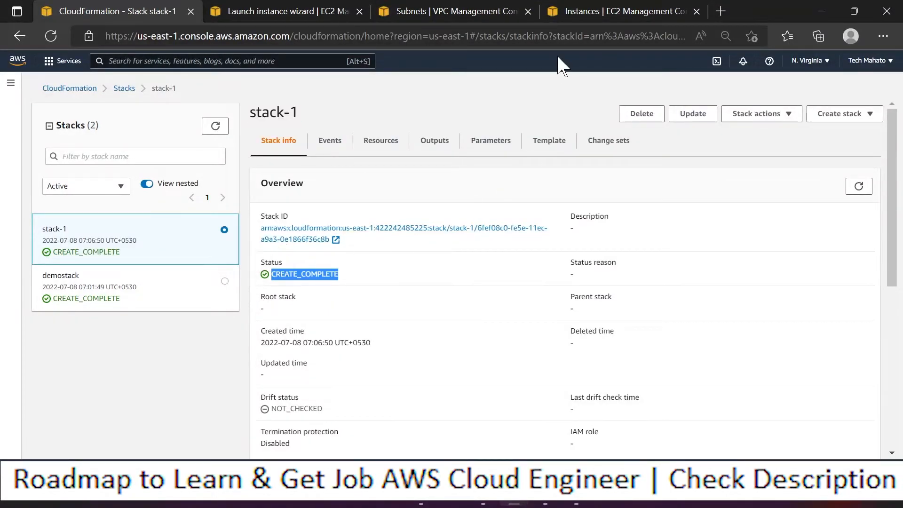
Step: Switch to the EC2 Instances page, refresh the list and inspect the details of the t2.micro instance launched by stack-1
{"action": "left_click", "coordinate": [585, 14]}
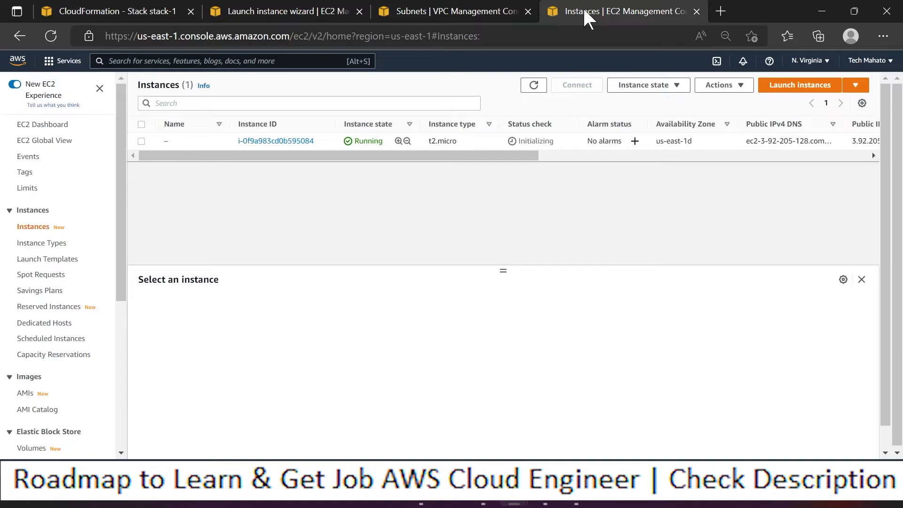
{"action": "left_click", "coordinate": [809, 60]}
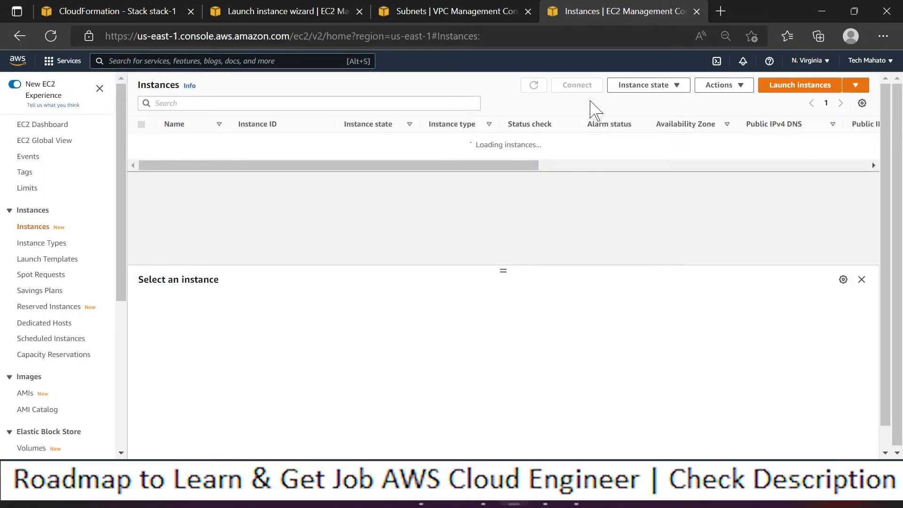
{"action": "left_click", "coordinate": [533, 85]}
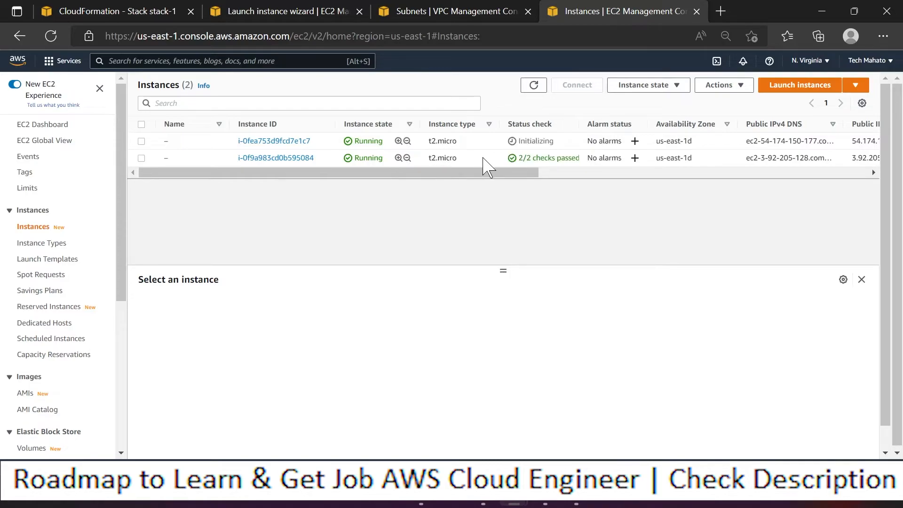
{"action": "left_click_drag", "start_coordinate": [558, 141], "coordinate": [429, 143]}
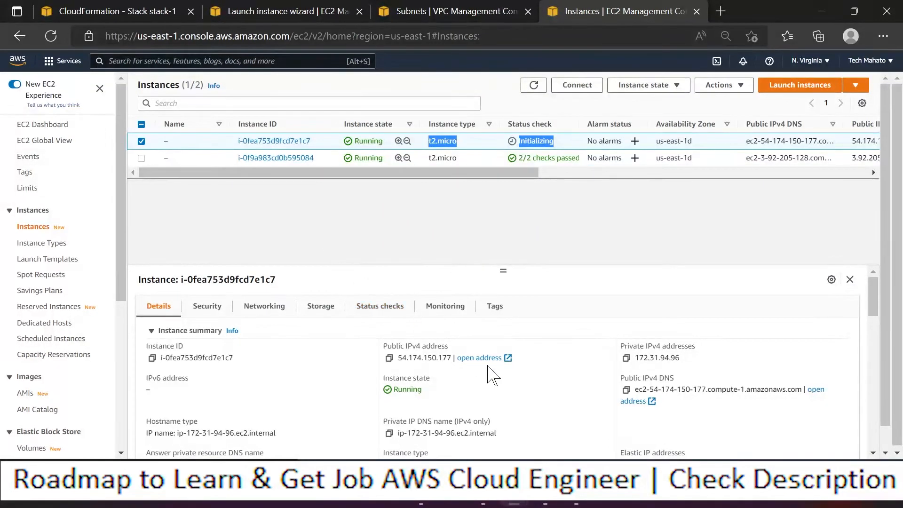
{"action": "scroll", "coordinate": [541, 404], "scroll_direction": "down", "scroll_amount": 3}
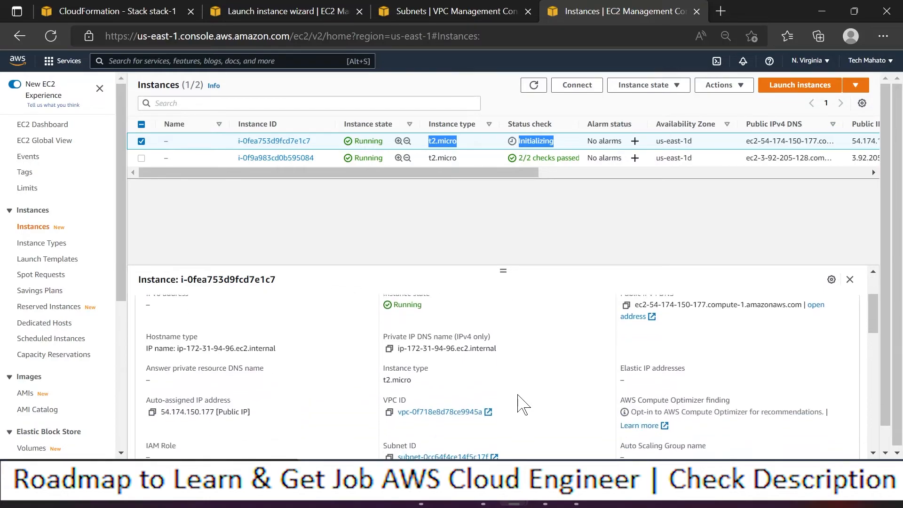
{"action": "scroll", "coordinate": [522, 405], "scroll_direction": "up", "scroll_amount": 3}
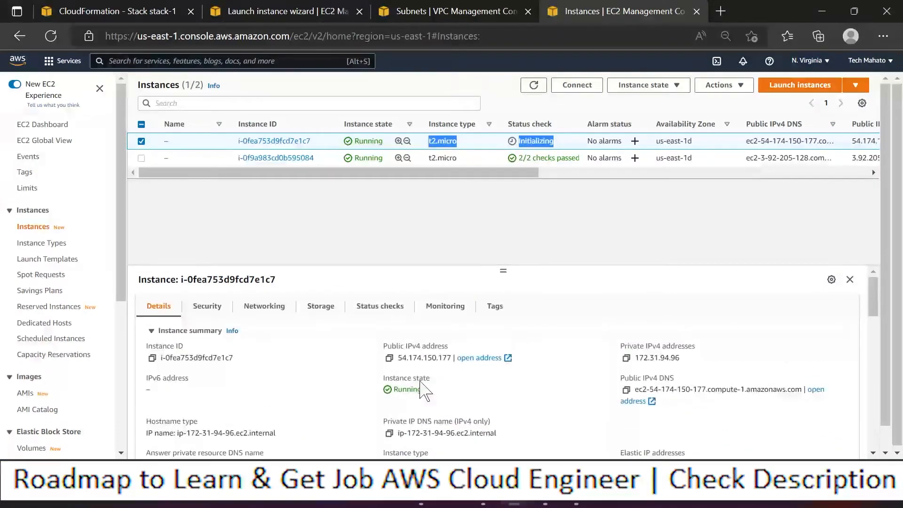
Step: Review the instance summary of the stack-1 instance and copy its AMI ID from the instance details
{"action": "left_click", "coordinate": [153, 359]}
{"action": "left_click", "coordinate": [318, 366]}
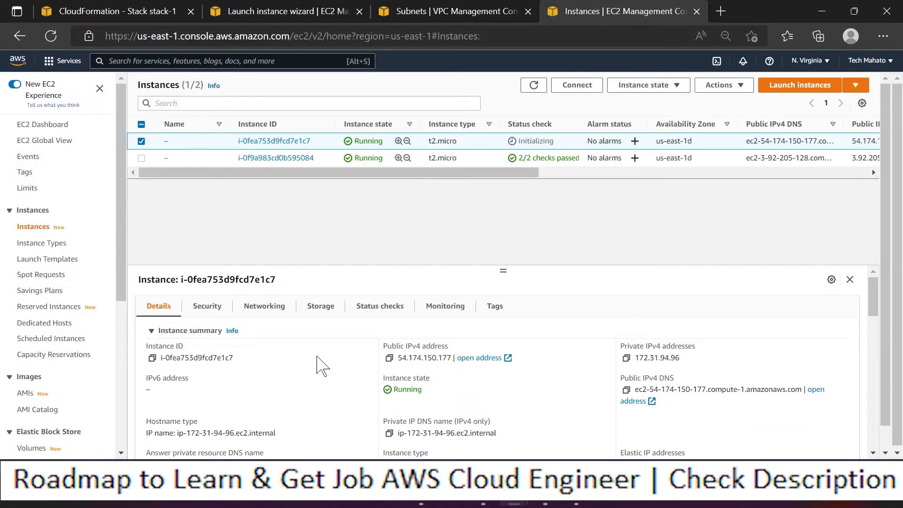
{"action": "scroll", "coordinate": [318, 366], "scroll_direction": "down", "scroll_amount": 1}
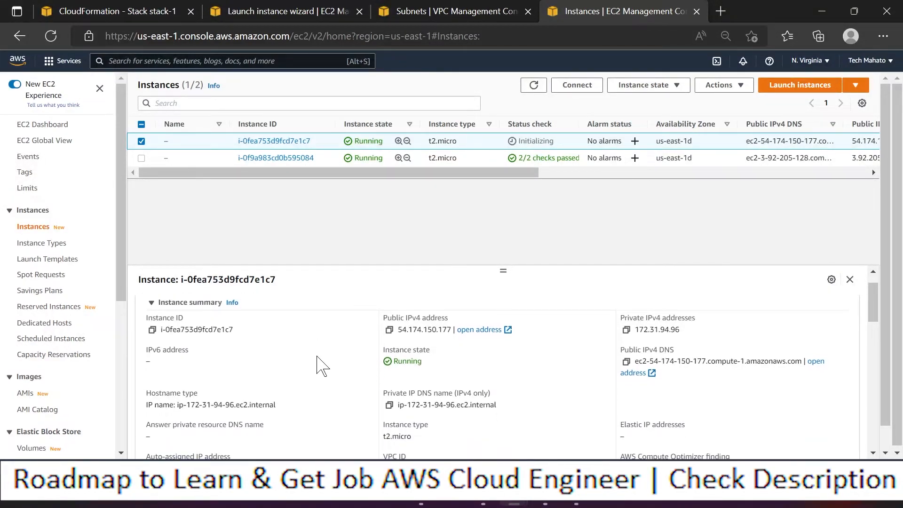
{"action": "scroll", "coordinate": [318, 366], "scroll_direction": "down", "scroll_amount": 3}
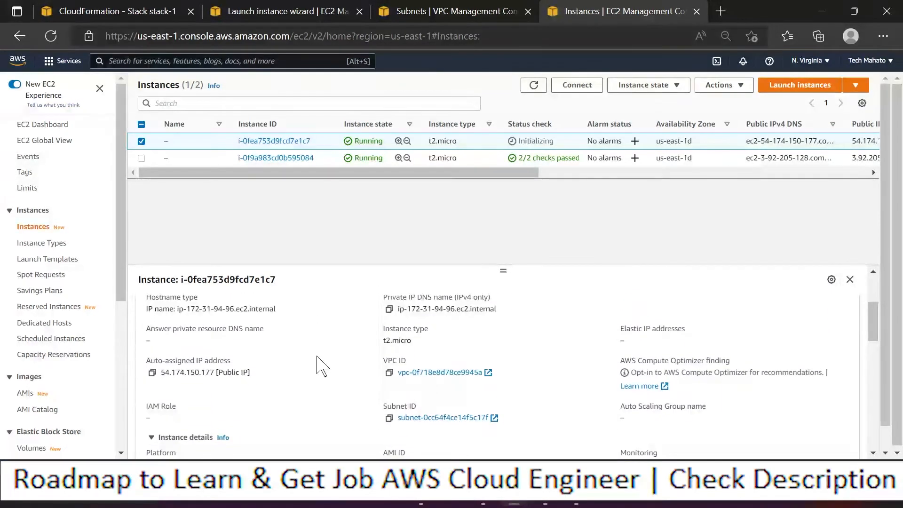
{"action": "scroll", "coordinate": [318, 366], "scroll_direction": "down", "scroll_amount": 3}
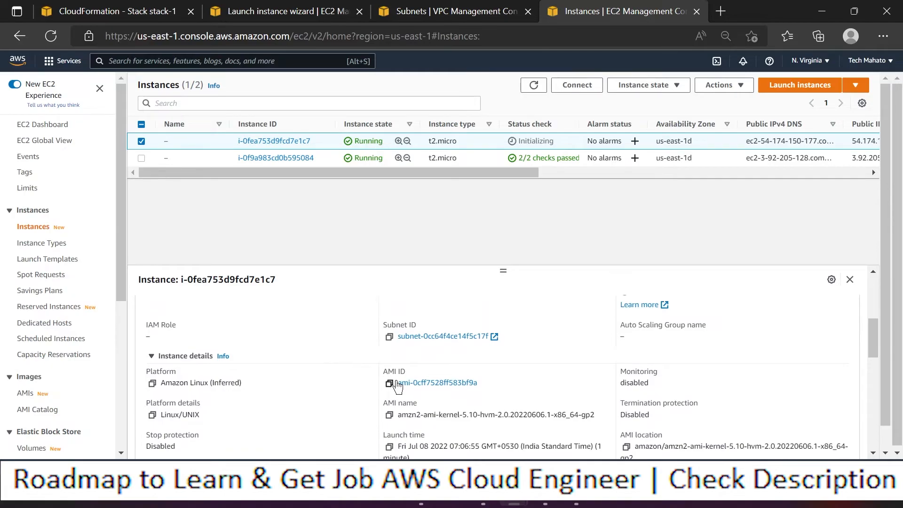
{"action": "left_click", "coordinate": [389, 382]}
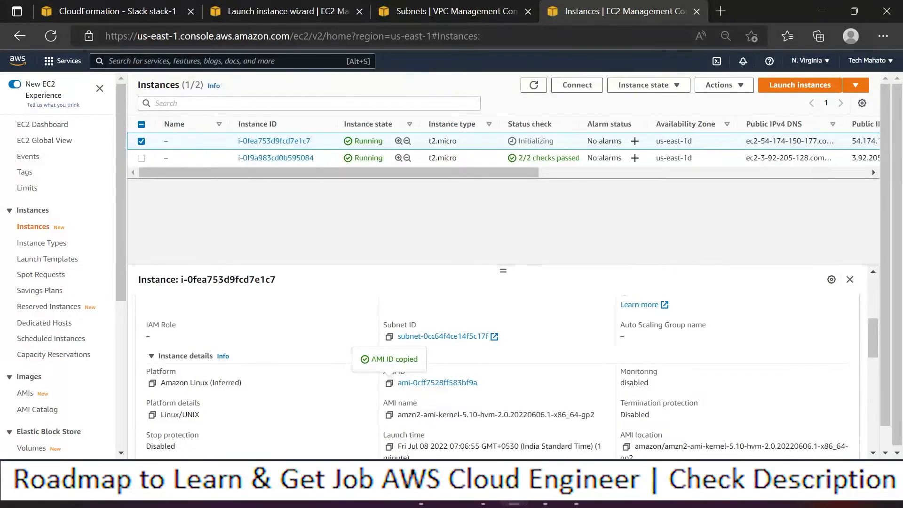
Step: Switch to Visual Studio Code and search 1_launch_EC2.yml for the copied AMI ID ami-0cff7528ff583bf9a, then return to the EC2 console
{"action": "left_click", "coordinate": [579, 502]}
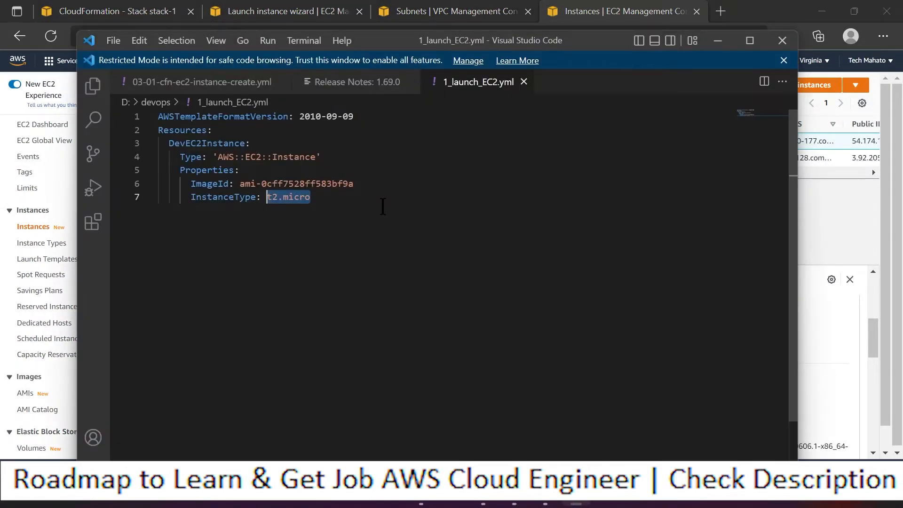
{"action": "left_click", "coordinate": [364, 155]}
{"action": "key", "text": "ctrl+f"}
{"action": "key", "text": "ctrl+v"}
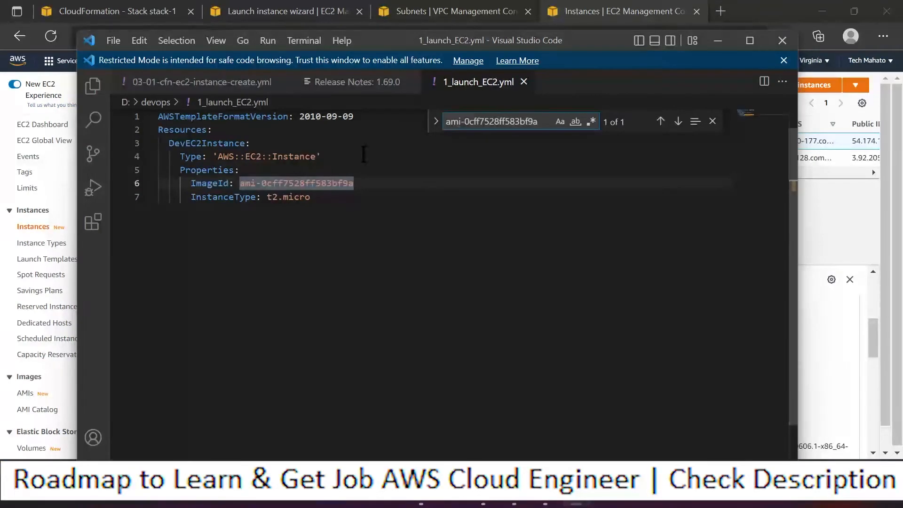
{"action": "left_click", "coordinate": [716, 40]}
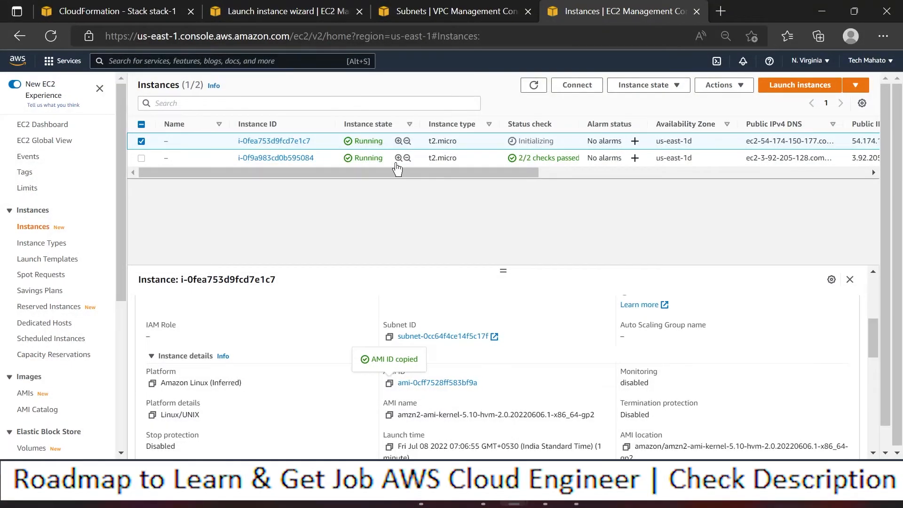
Step: Refresh the EC2 instances list repeatedly to check the status checks of the newly launched instance
{"action": "left_click", "coordinate": [533, 86]}
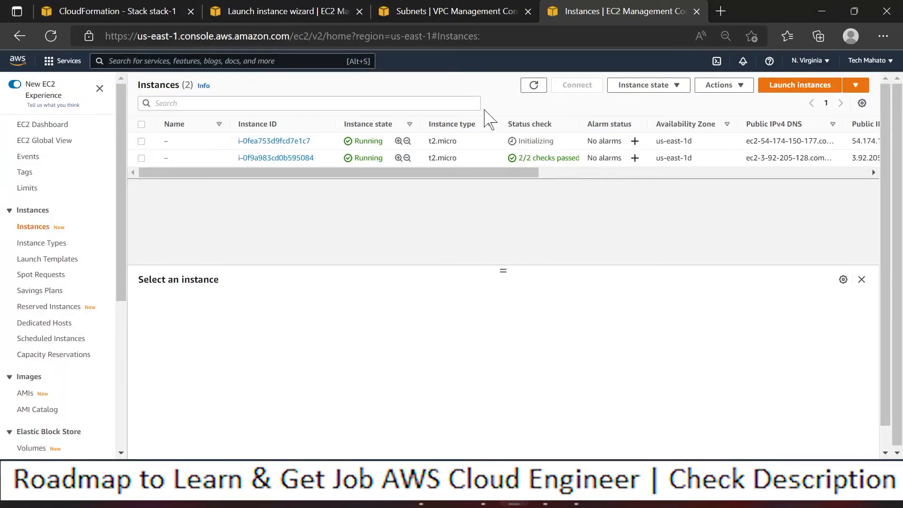
{"action": "left_click", "coordinate": [533, 86]}
{"action": "left_click", "coordinate": [533, 92]}
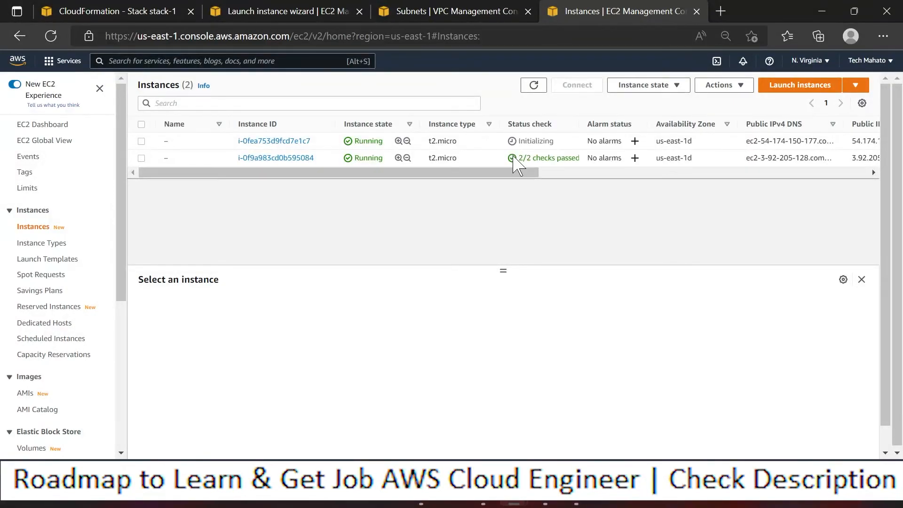